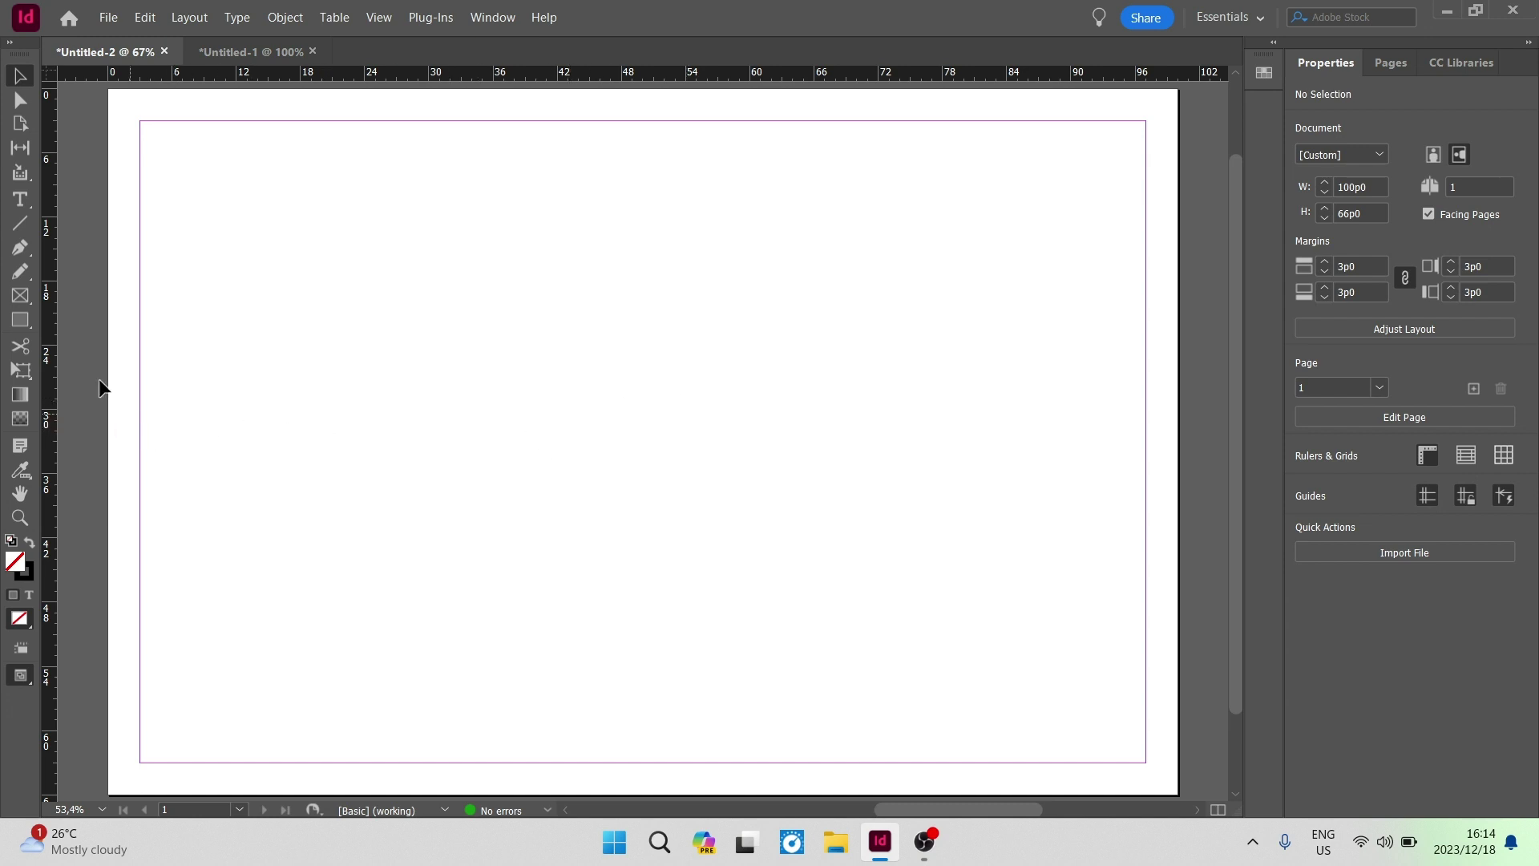
# Select the Rectangle Tool from the shape tools flyout
pyautogui.click(22, 323)
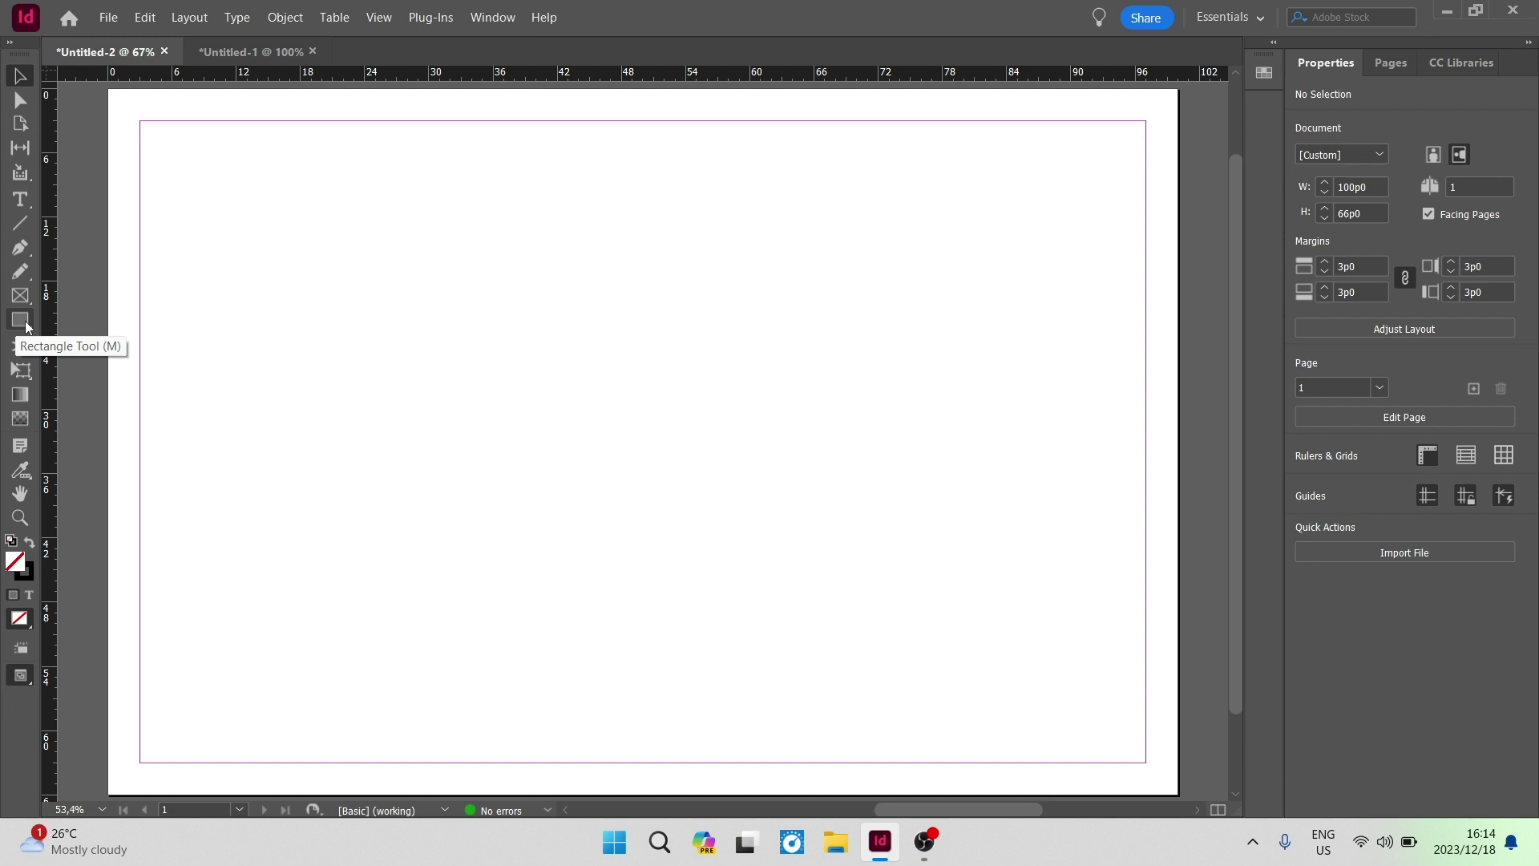
pyautogui.click(25, 324)
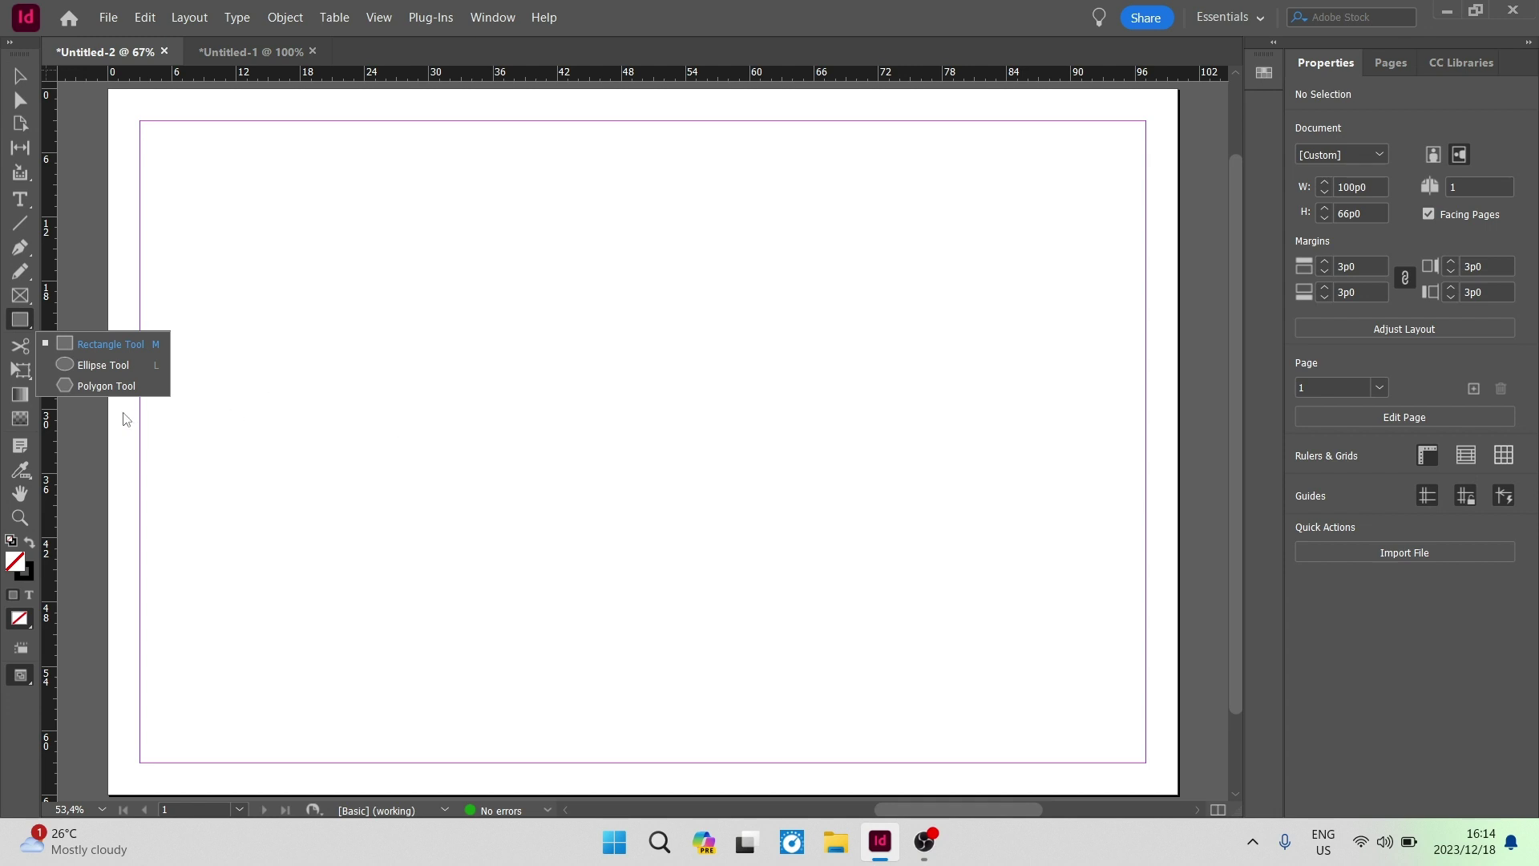
pyautogui.click(97, 344)
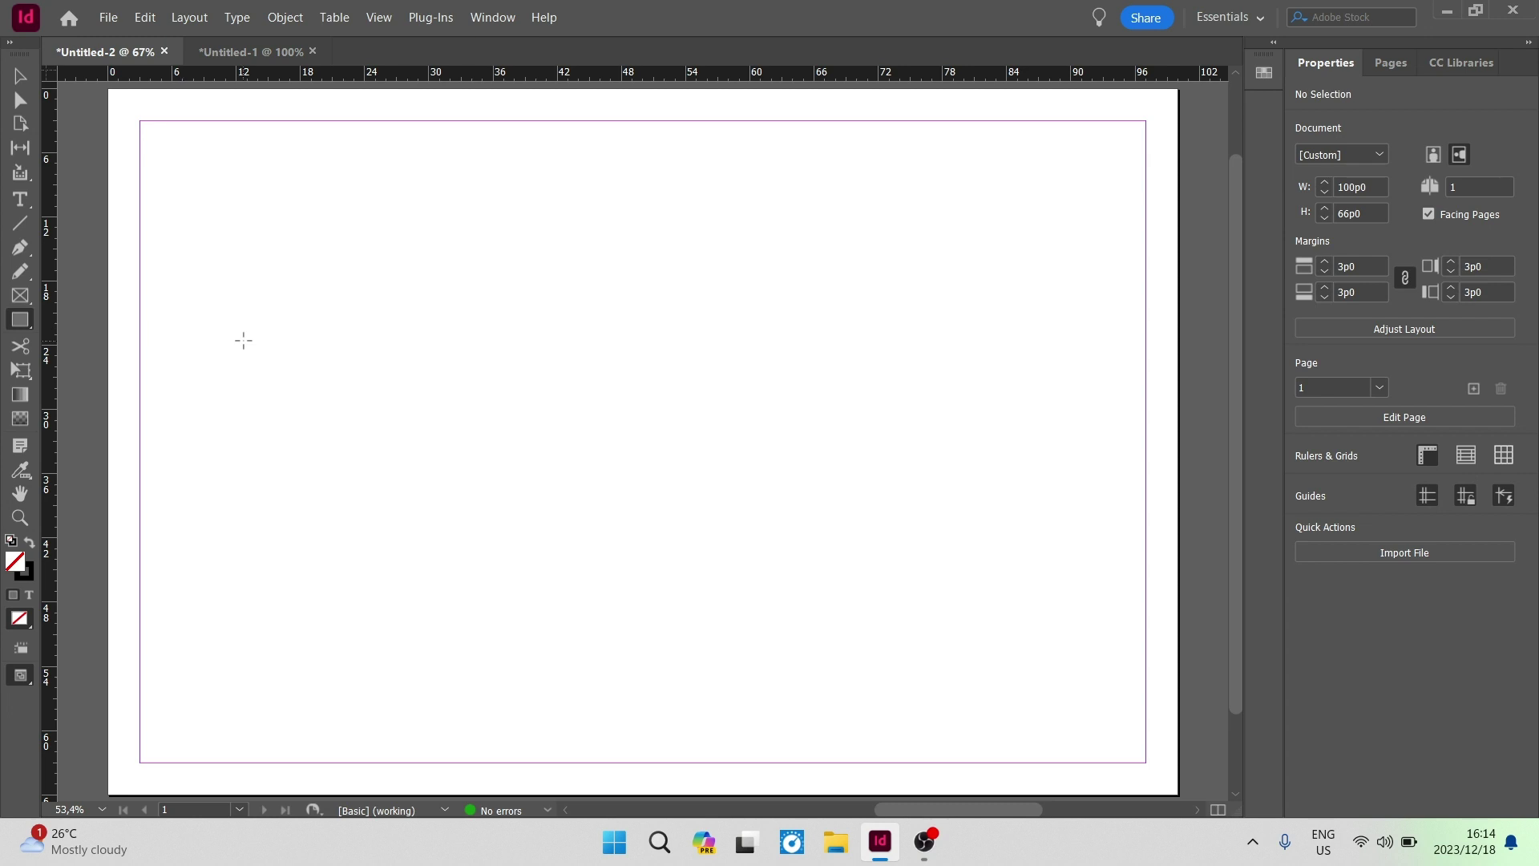
# Zoom out and draw a 104p9 by 69p3 rectangle extending past all page edges
pyautogui.hotkey('ctrl', '-')
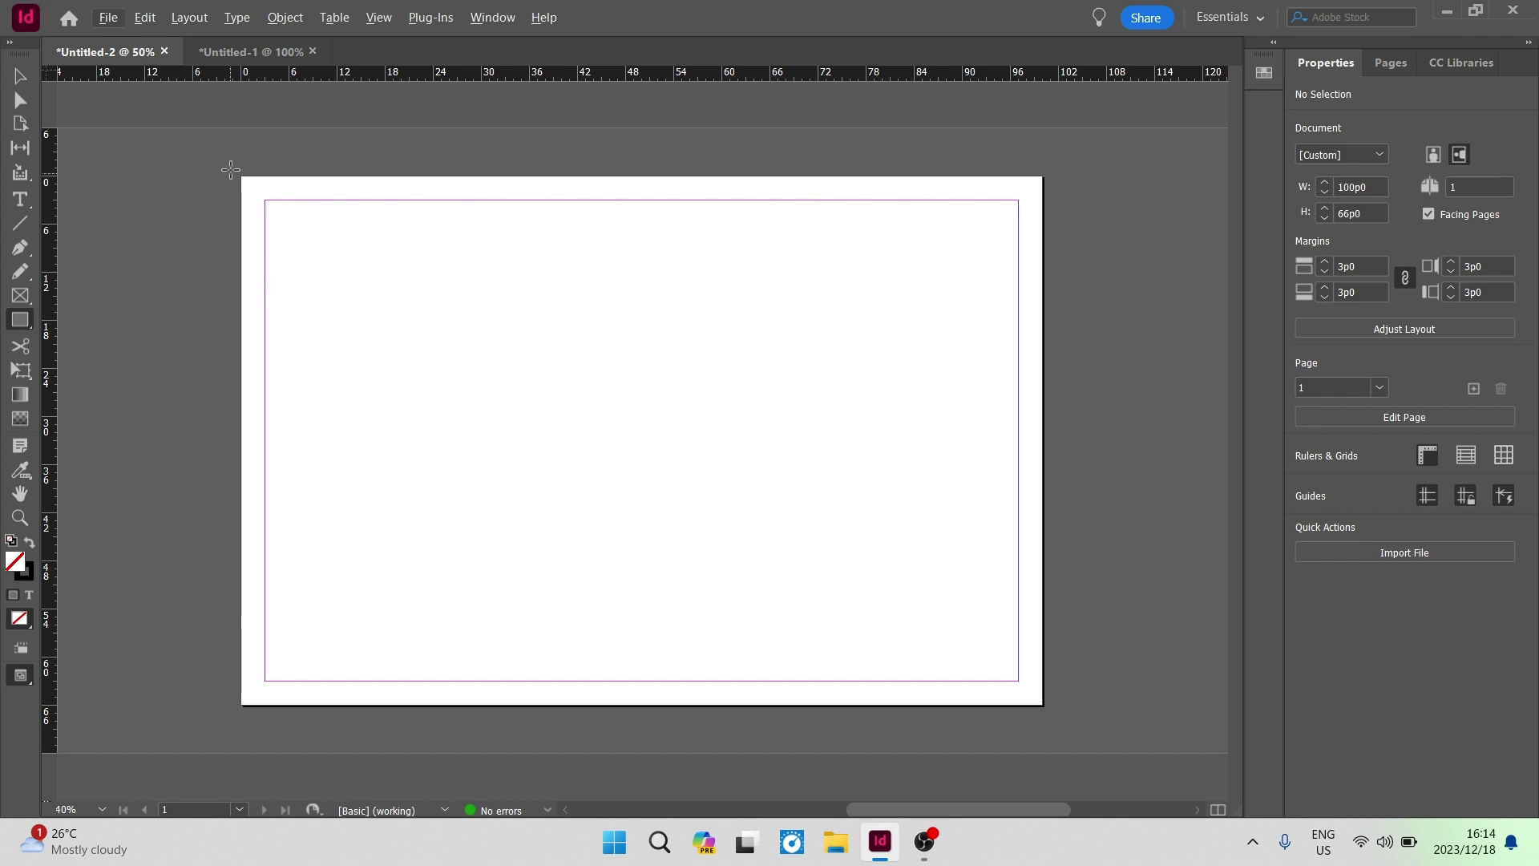
pyautogui.moveTo(228, 167); pyautogui.dragTo(1067, 723)
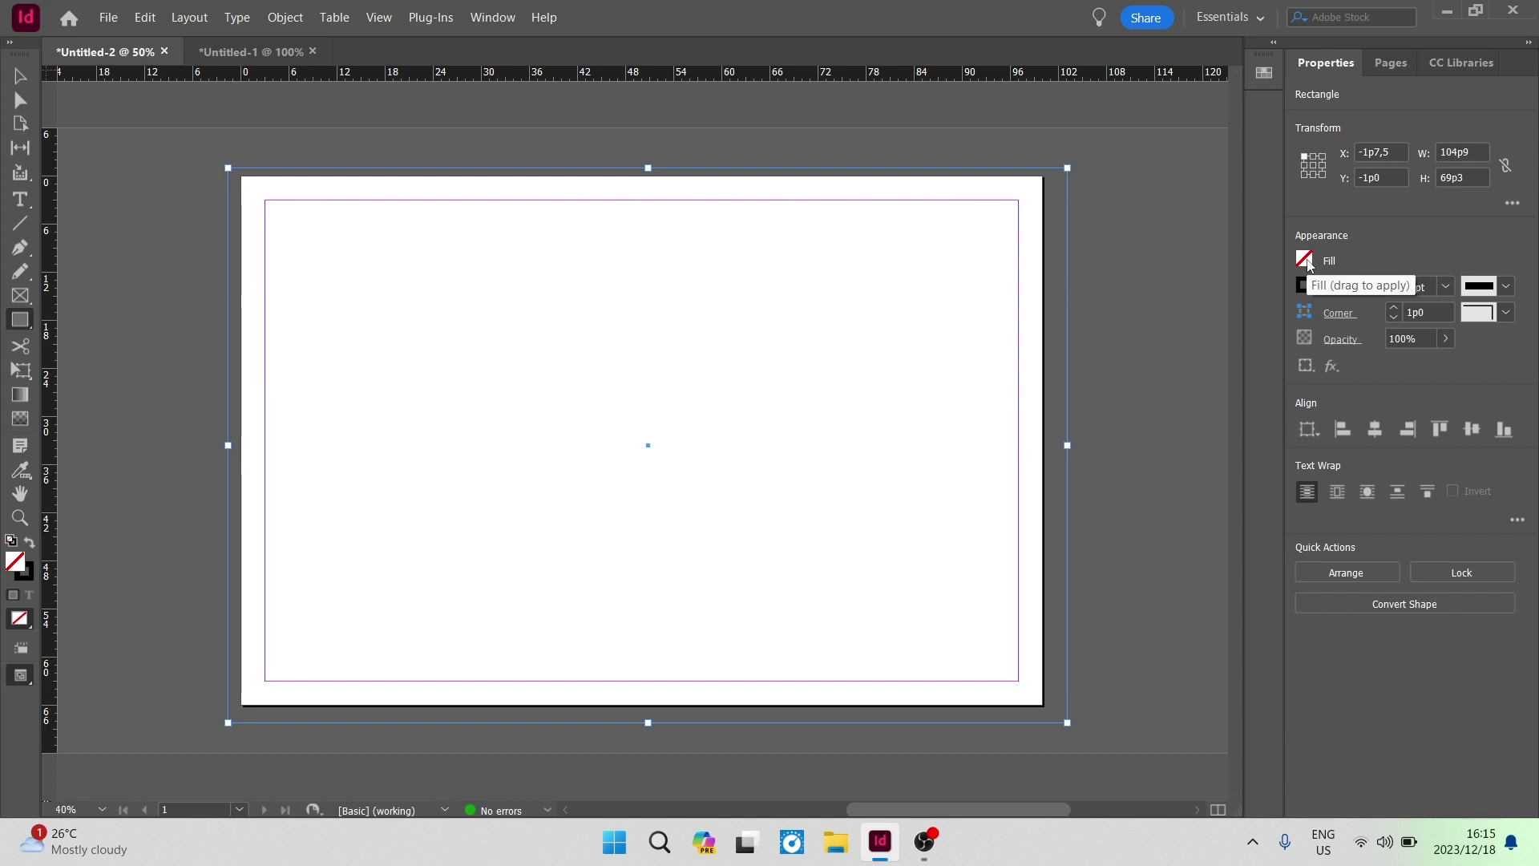
# Fill the page-sized rectangle with the magenta swatch C=0 M=100 Y=0 K=0
pyautogui.click(1305, 259)
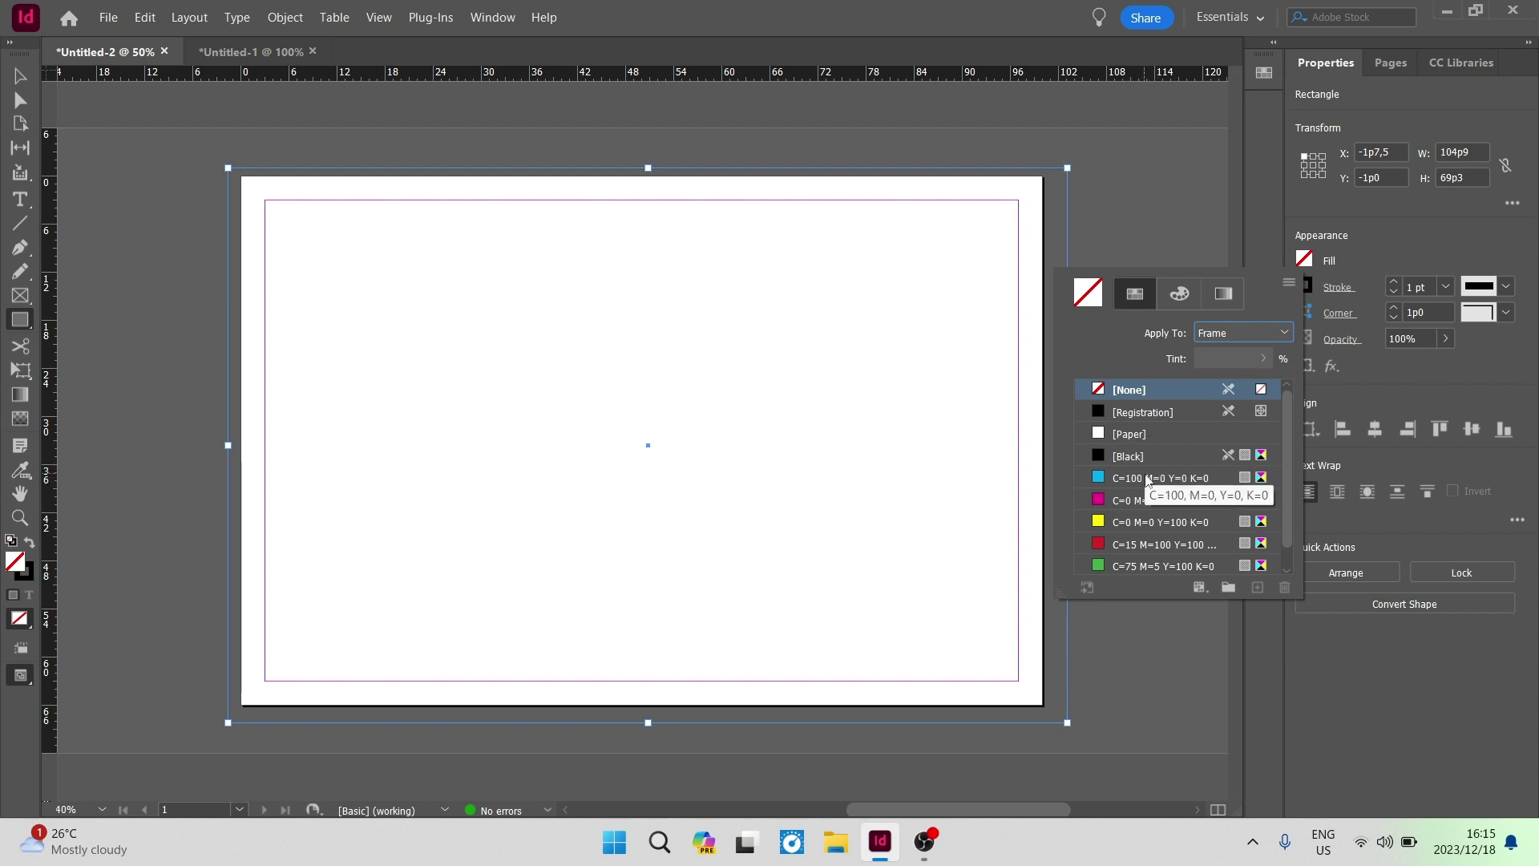
pyautogui.scroll(-1, 1160, 529)
pyautogui.scroll(1, 1158, 527)
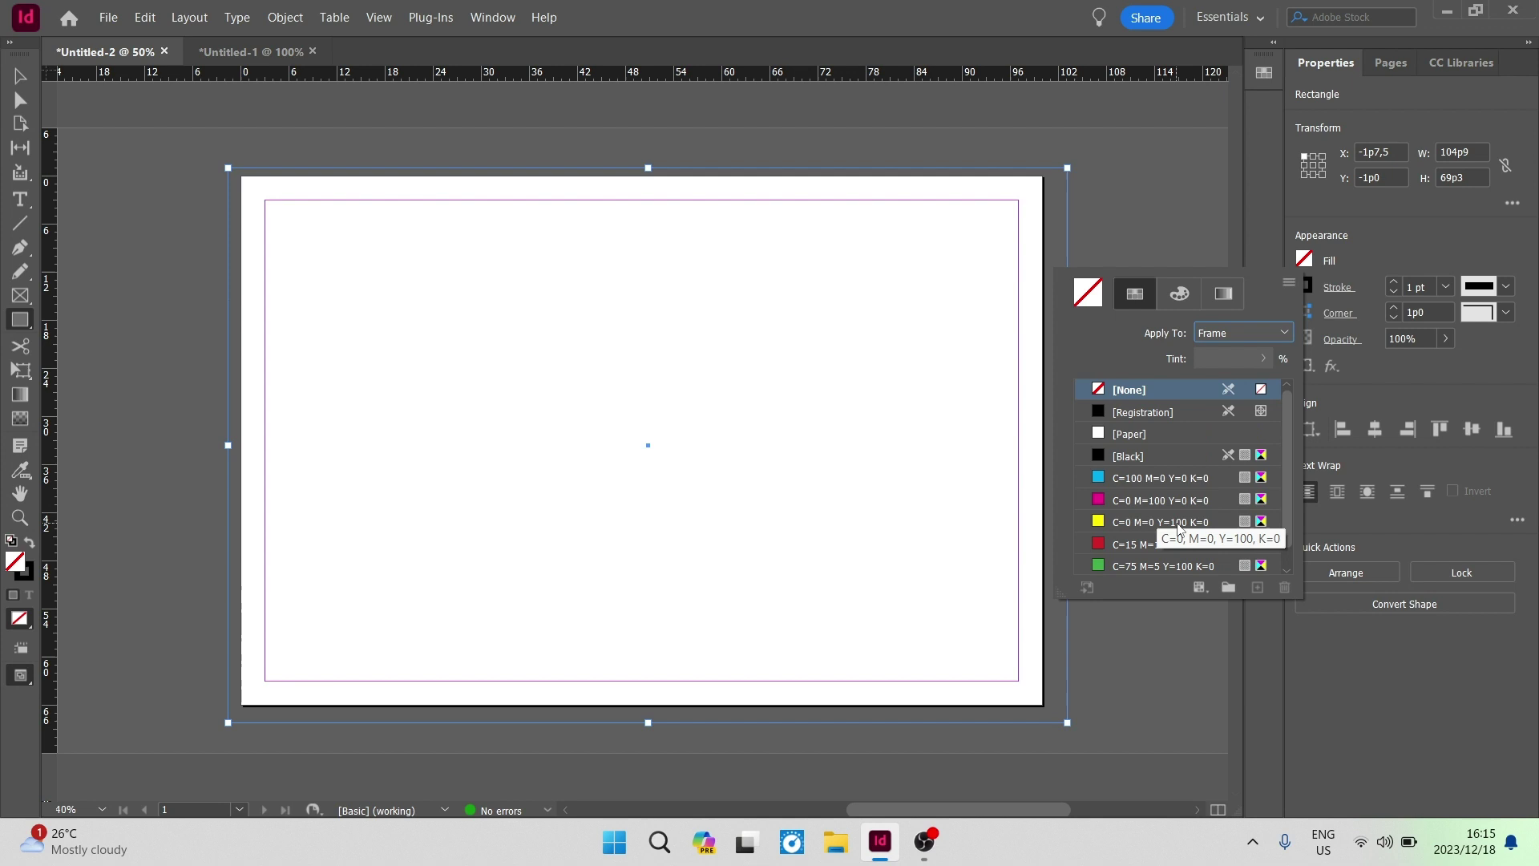
pyautogui.click(1131, 500)
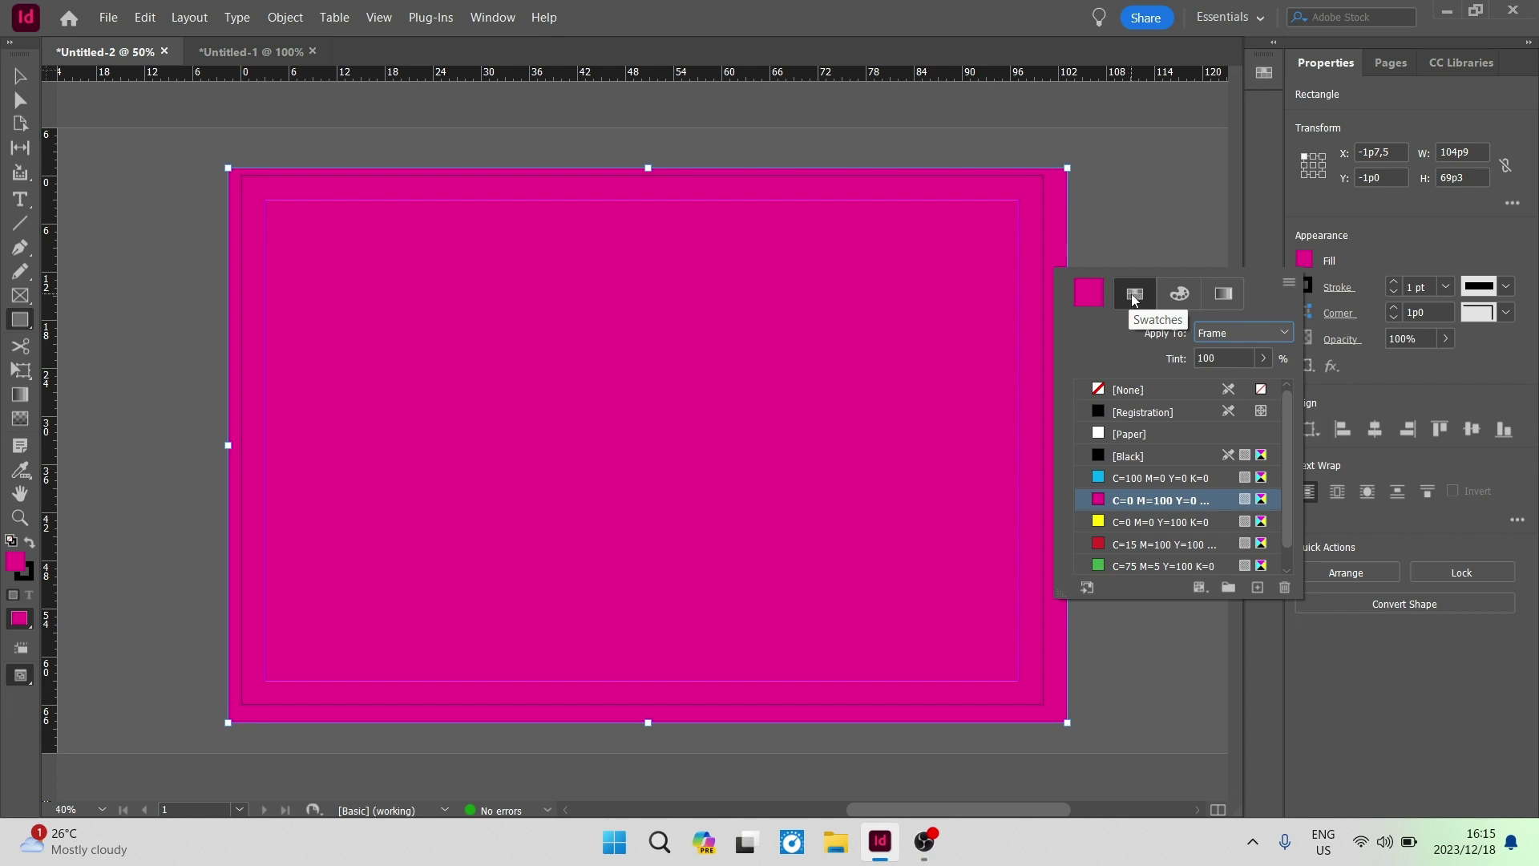
# Make the frame's fill a radial gradient with its dark stop tinted lighter purple
pyautogui.click(1211, 291)
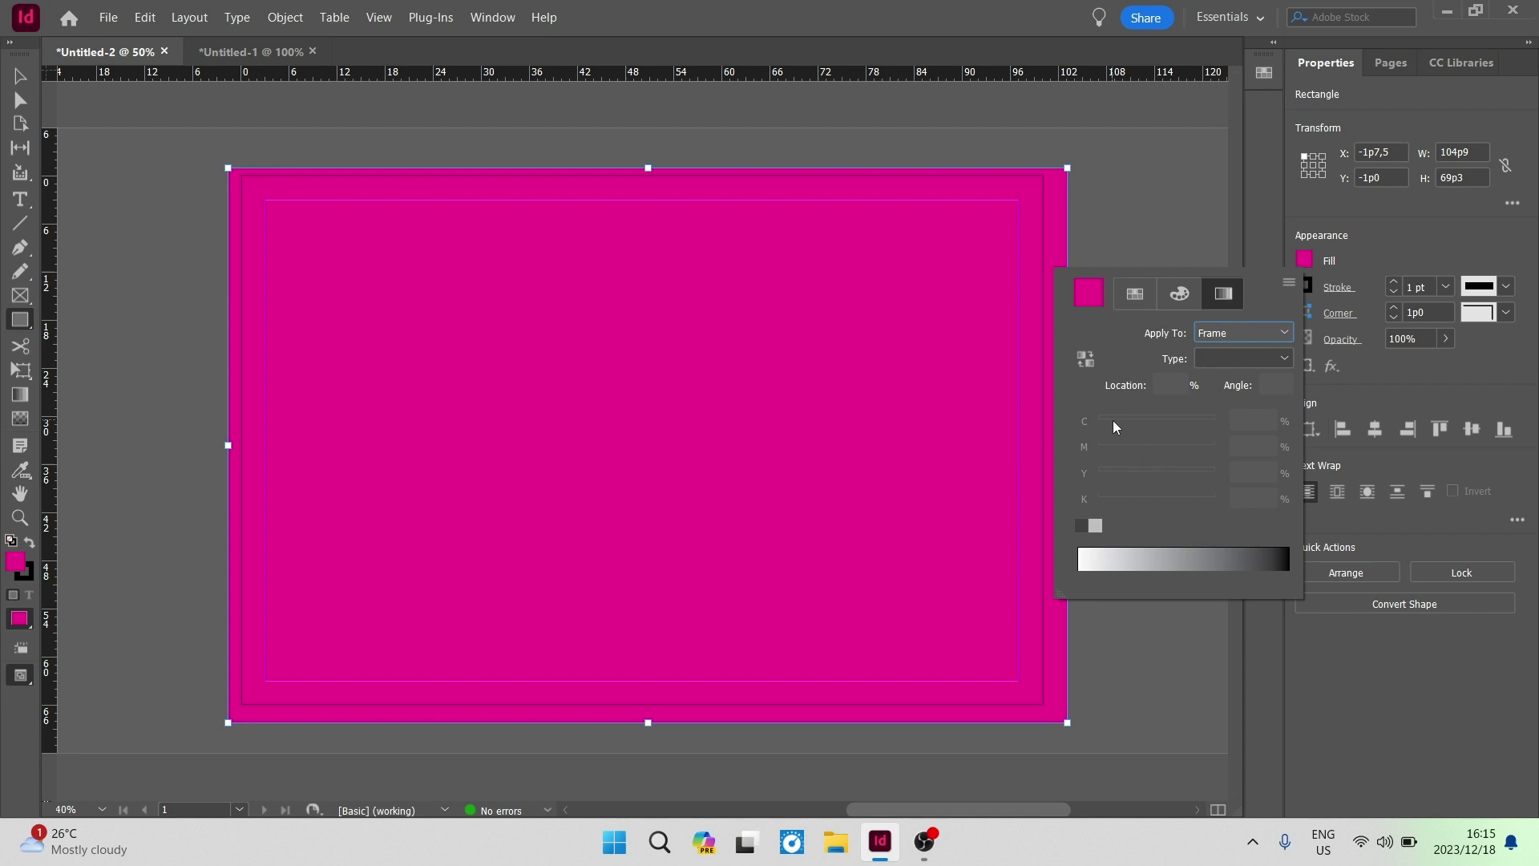
pyautogui.click(1230, 358)
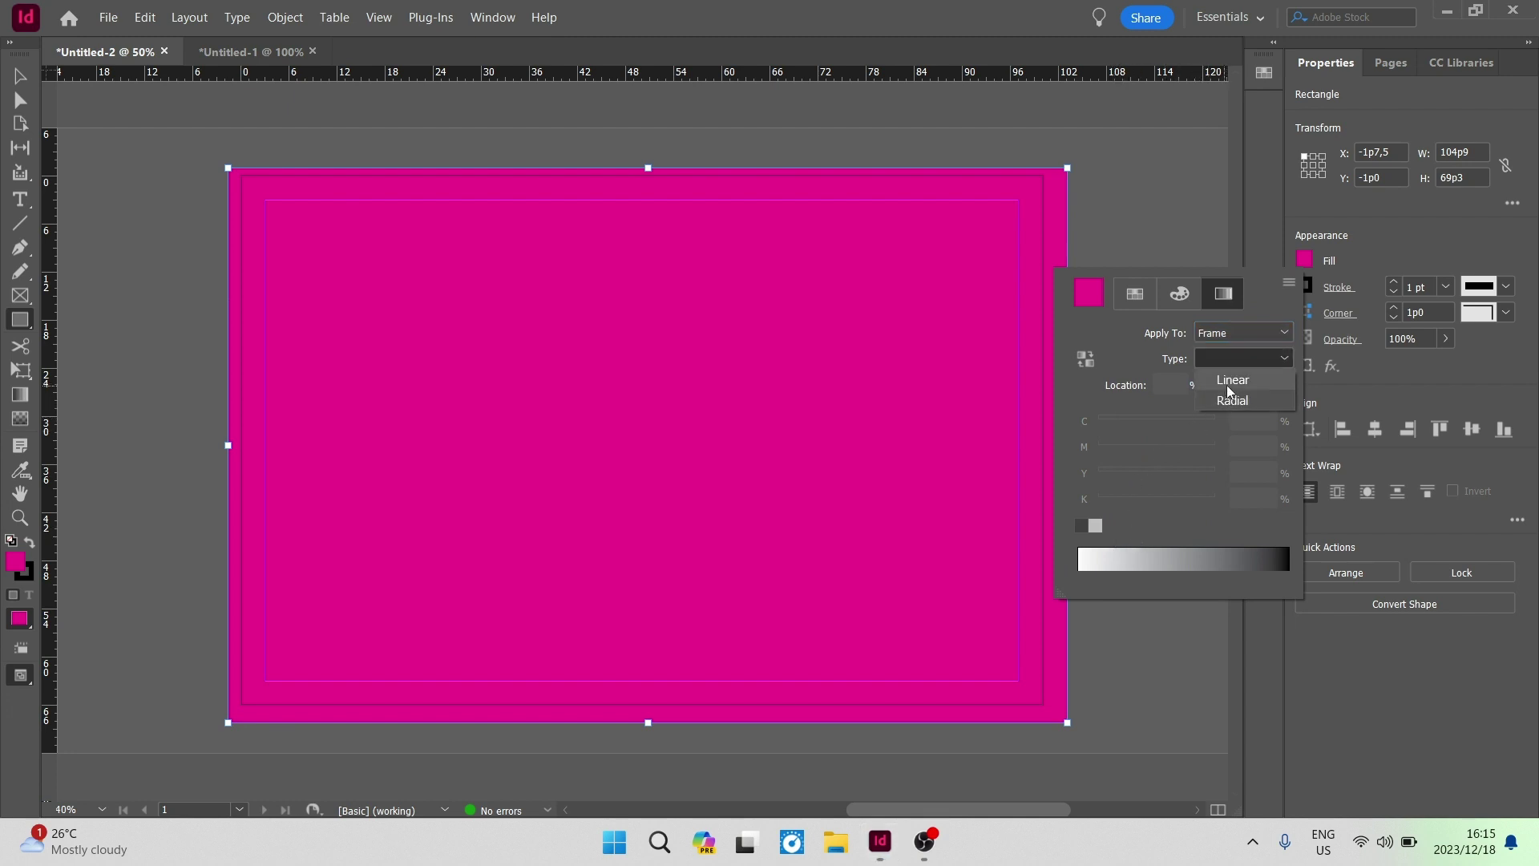
pyautogui.click(1263, 394)
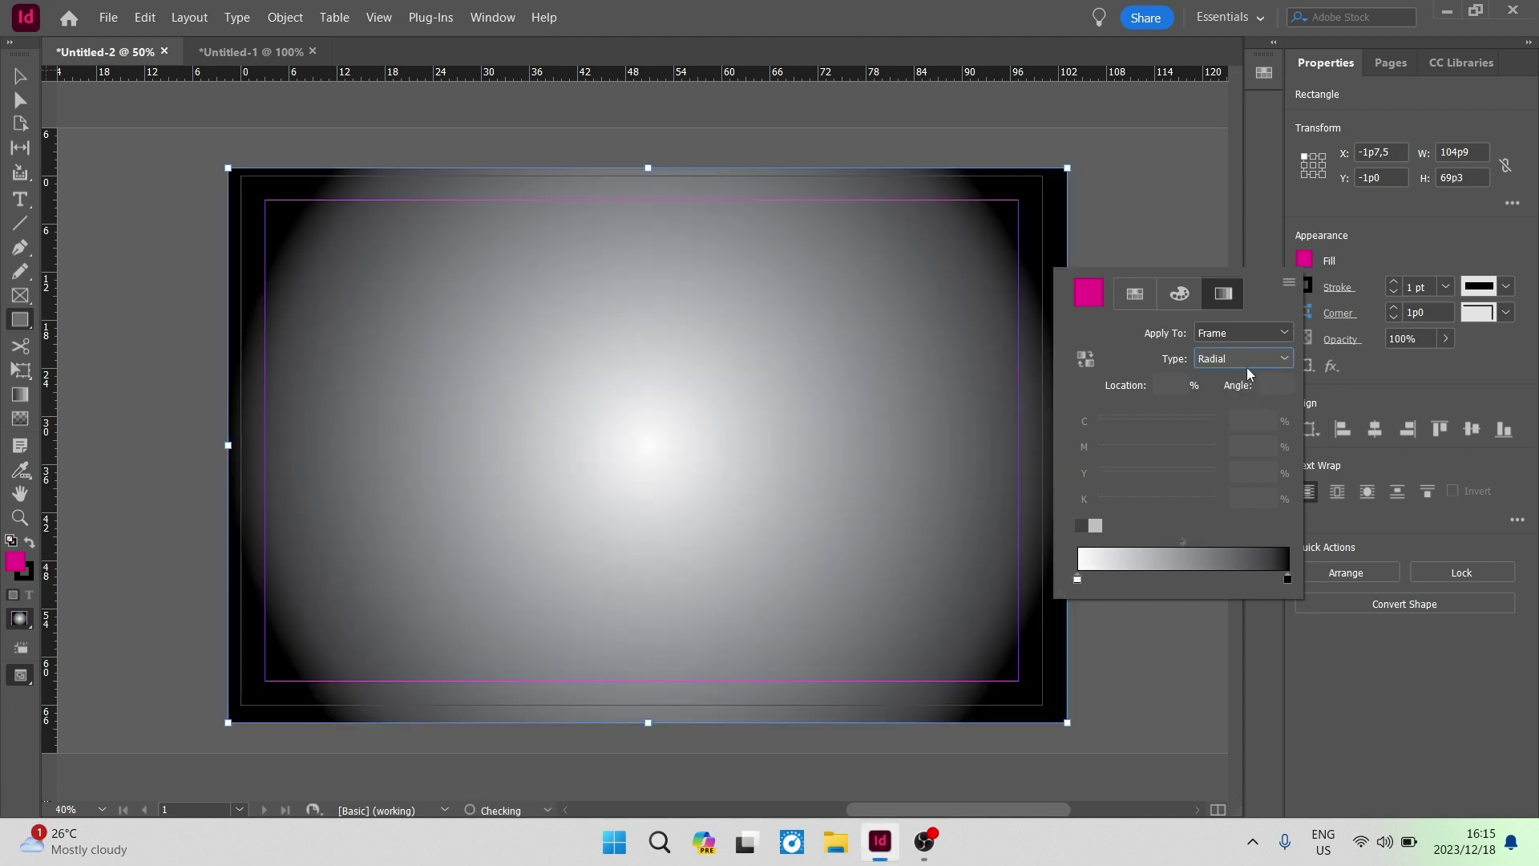
pyautogui.click(1239, 332)
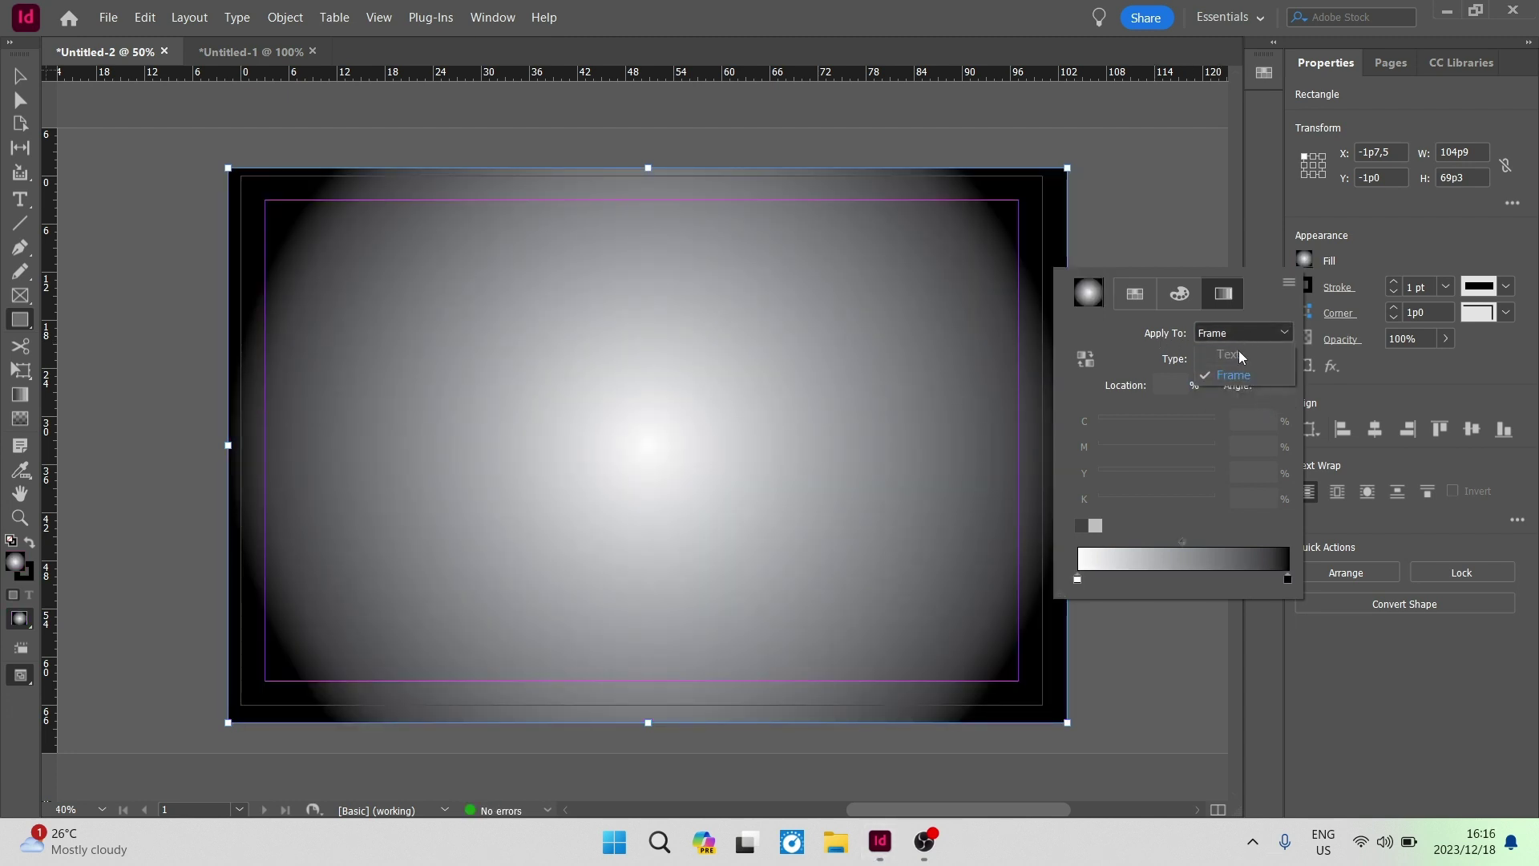
pyautogui.click(1238, 335)
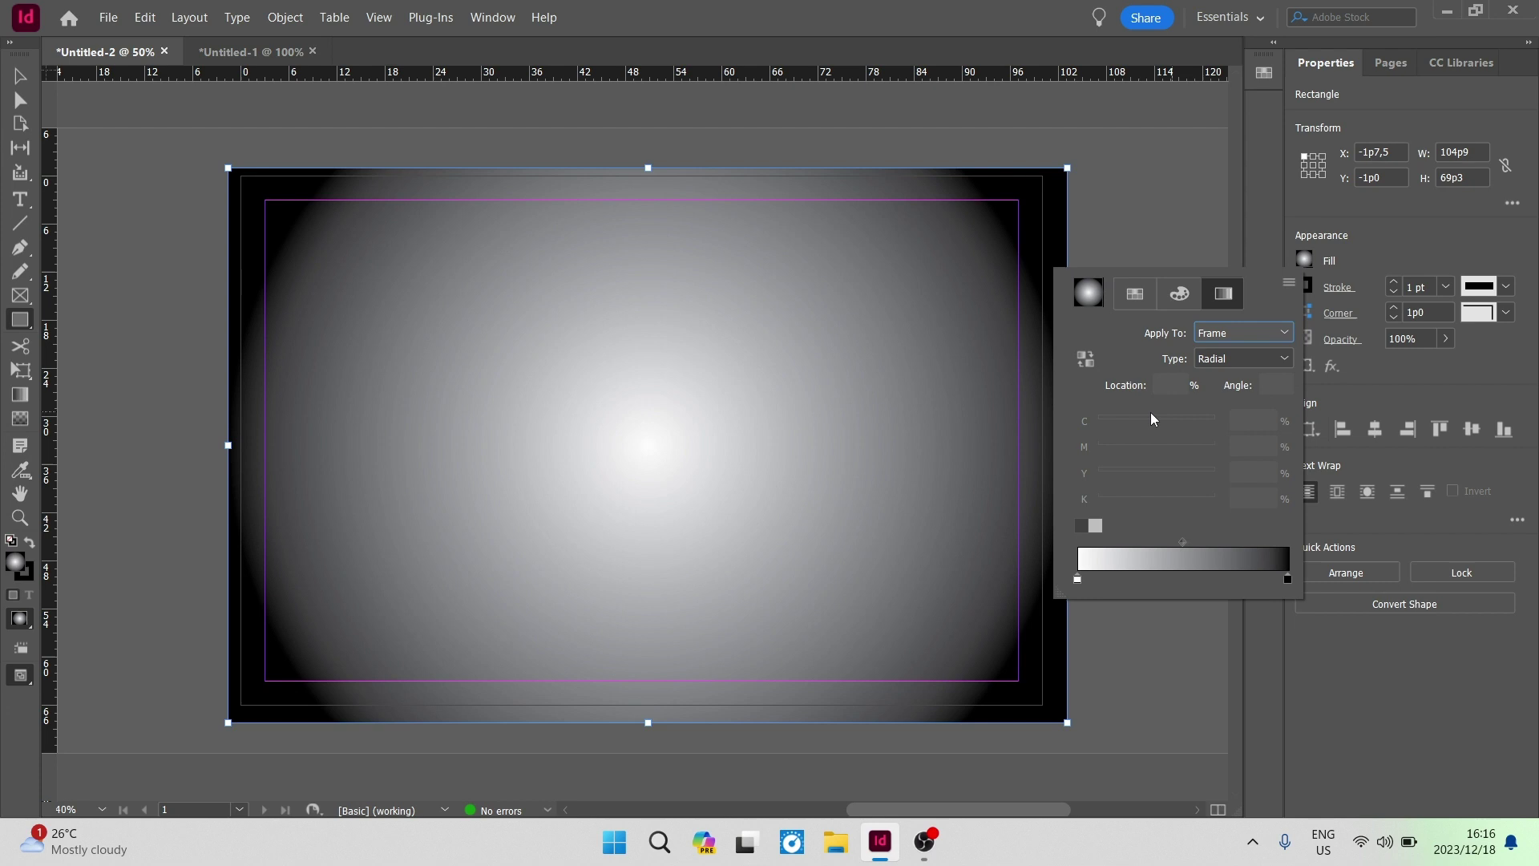
pyautogui.moveTo(1288, 578)
pyautogui.mouseDown()
pyautogui.moveTo(1161, 581)
pyautogui.moveTo(1296, 574)
pyautogui.mouseUp()
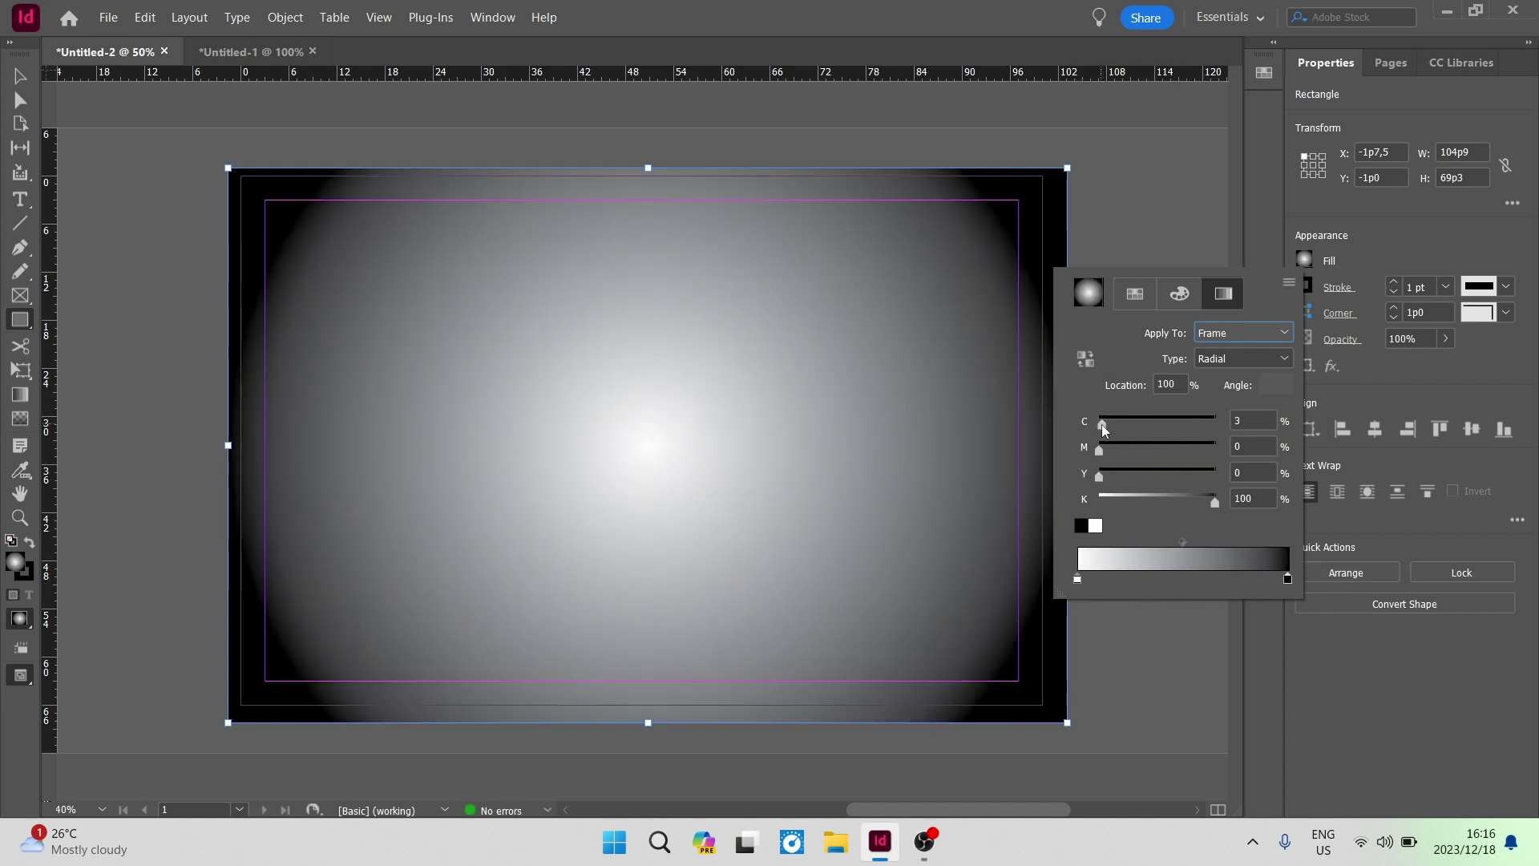
pyautogui.moveTo(1102, 425); pyautogui.dragTo(1122, 478)
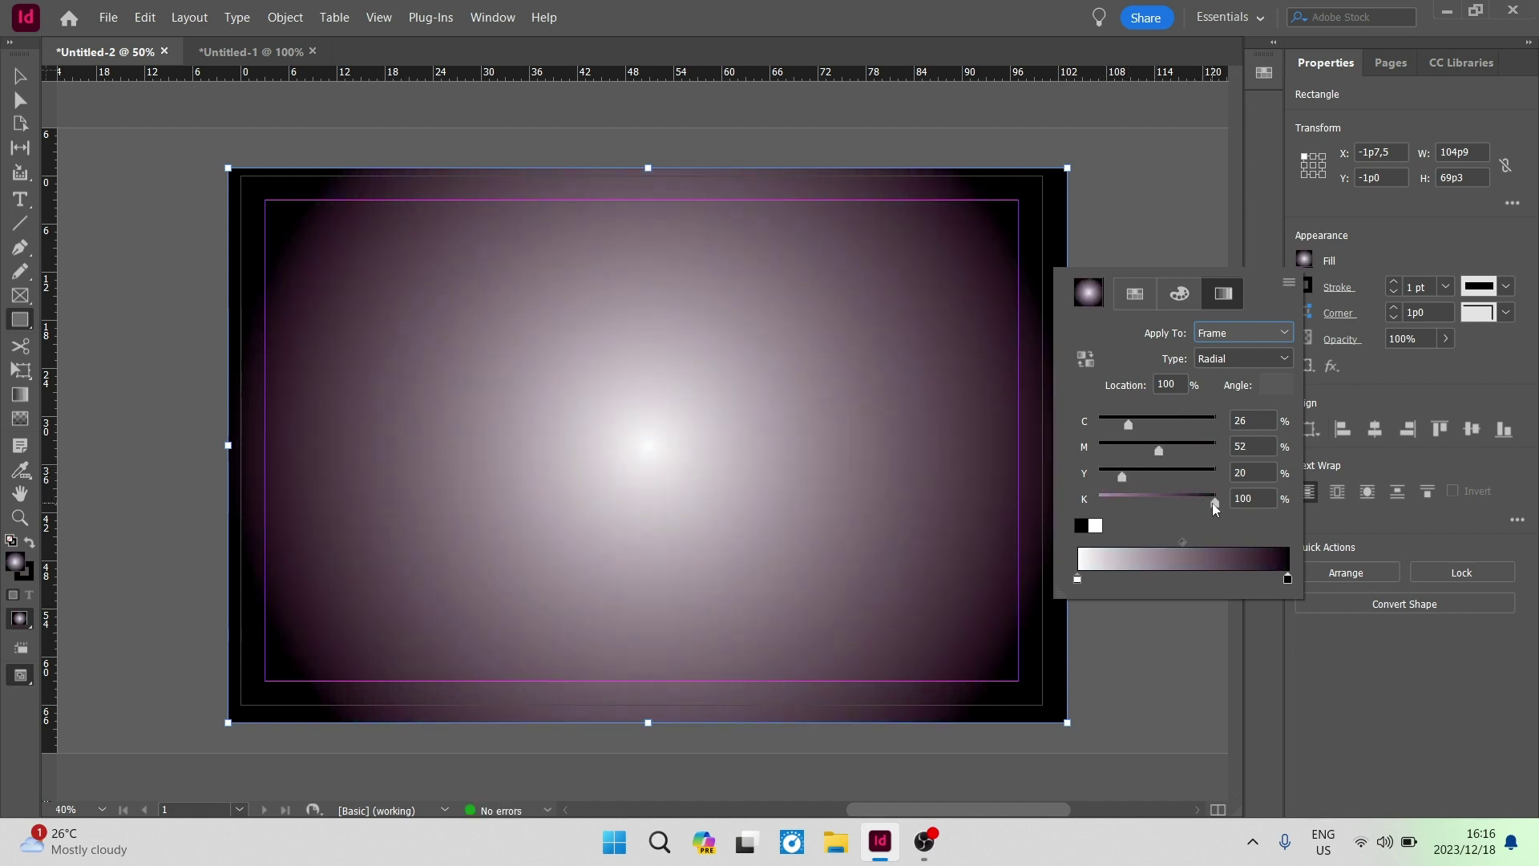
pyautogui.moveTo(1212, 503); pyautogui.dragTo(1175, 503)
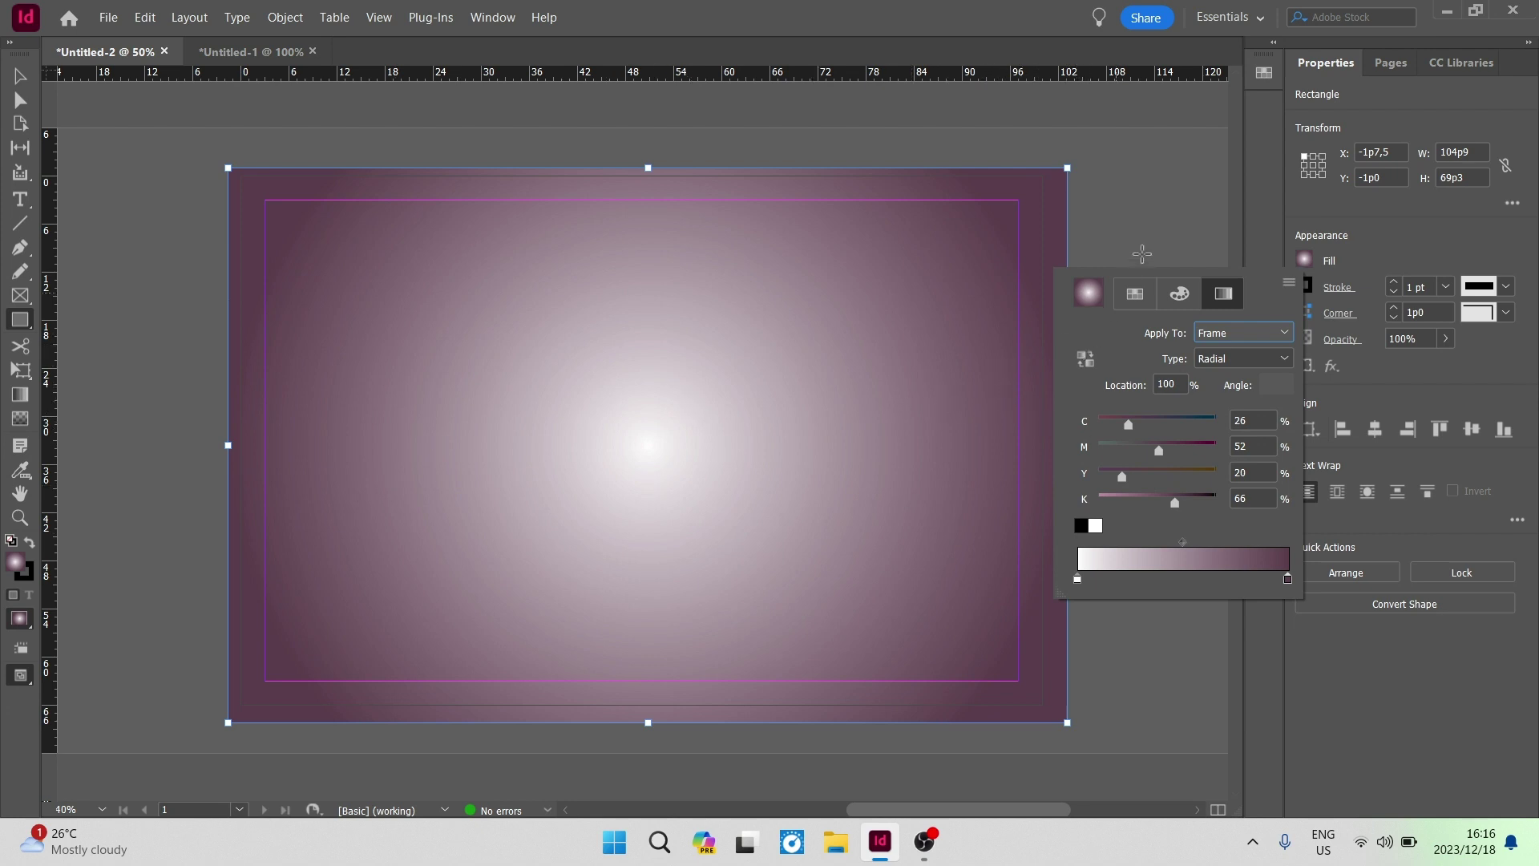
pyautogui.press('Escape')
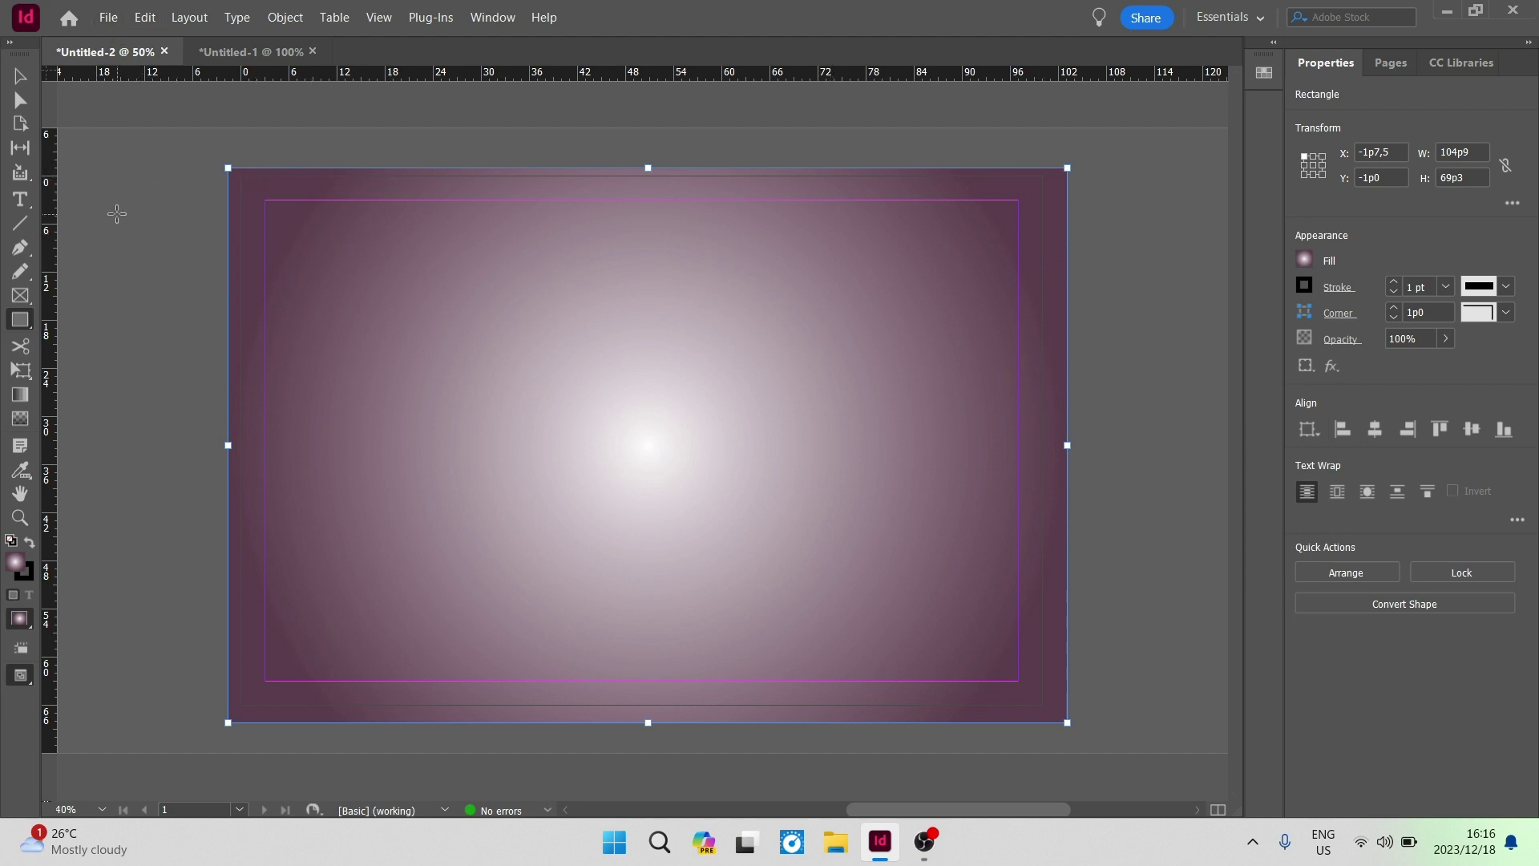
# Undo the gradient, the magenta fill and the rectangle, leaving a blank page
pyautogui.hotkey('ctrl', 'z')
pyautogui.hotkey('ctrl', 'z')
pyautogui.hotkey('ctrl', 'z')
pyautogui.hotkey('ctrl', 'z')
pyautogui.hotkey('ctrl', 'z')
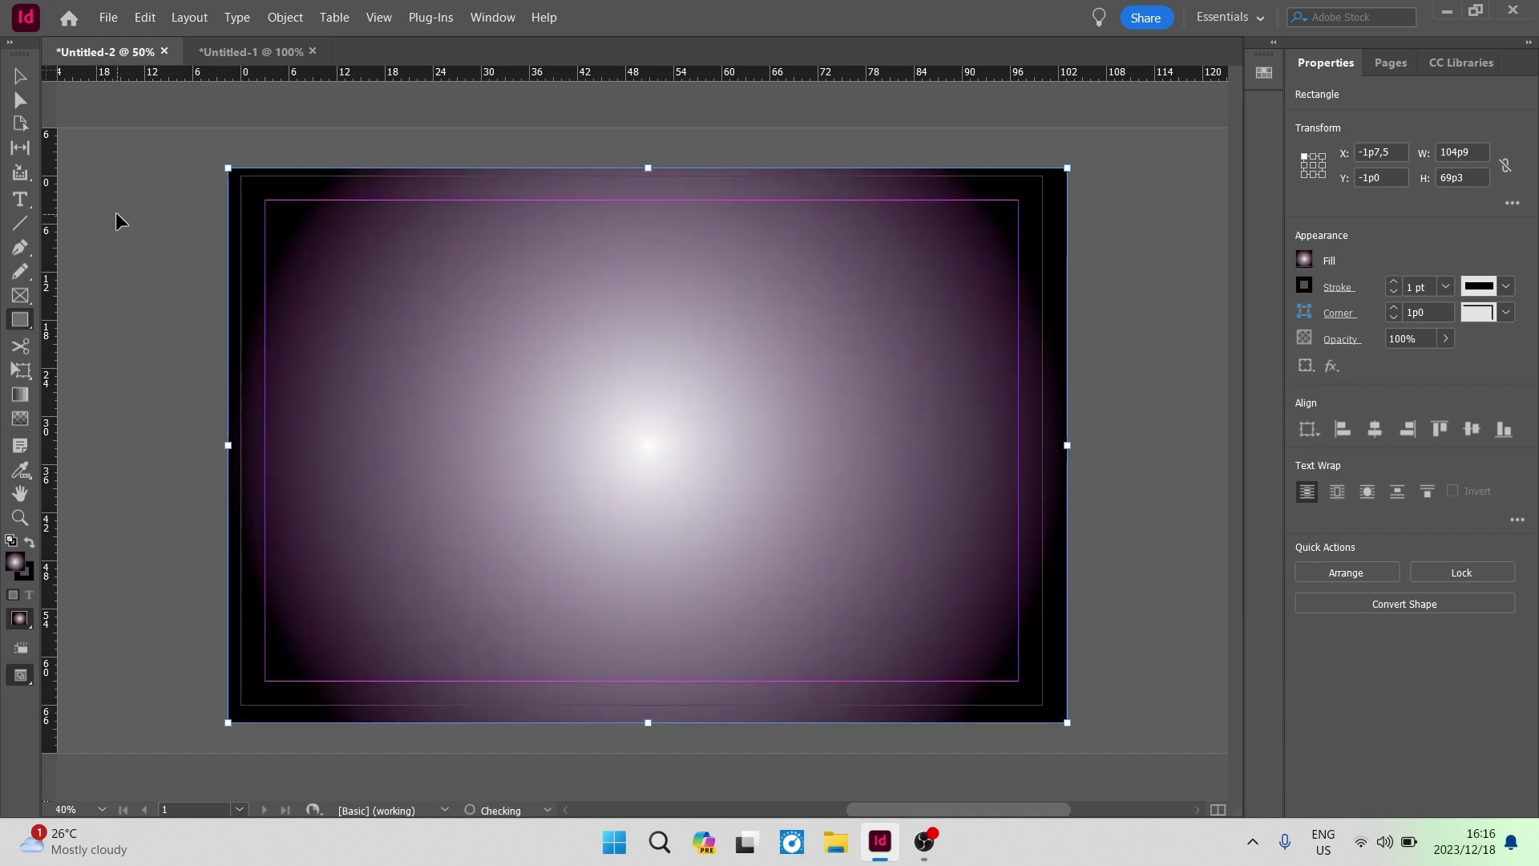
pyautogui.hotkey('ctrl', 'z')
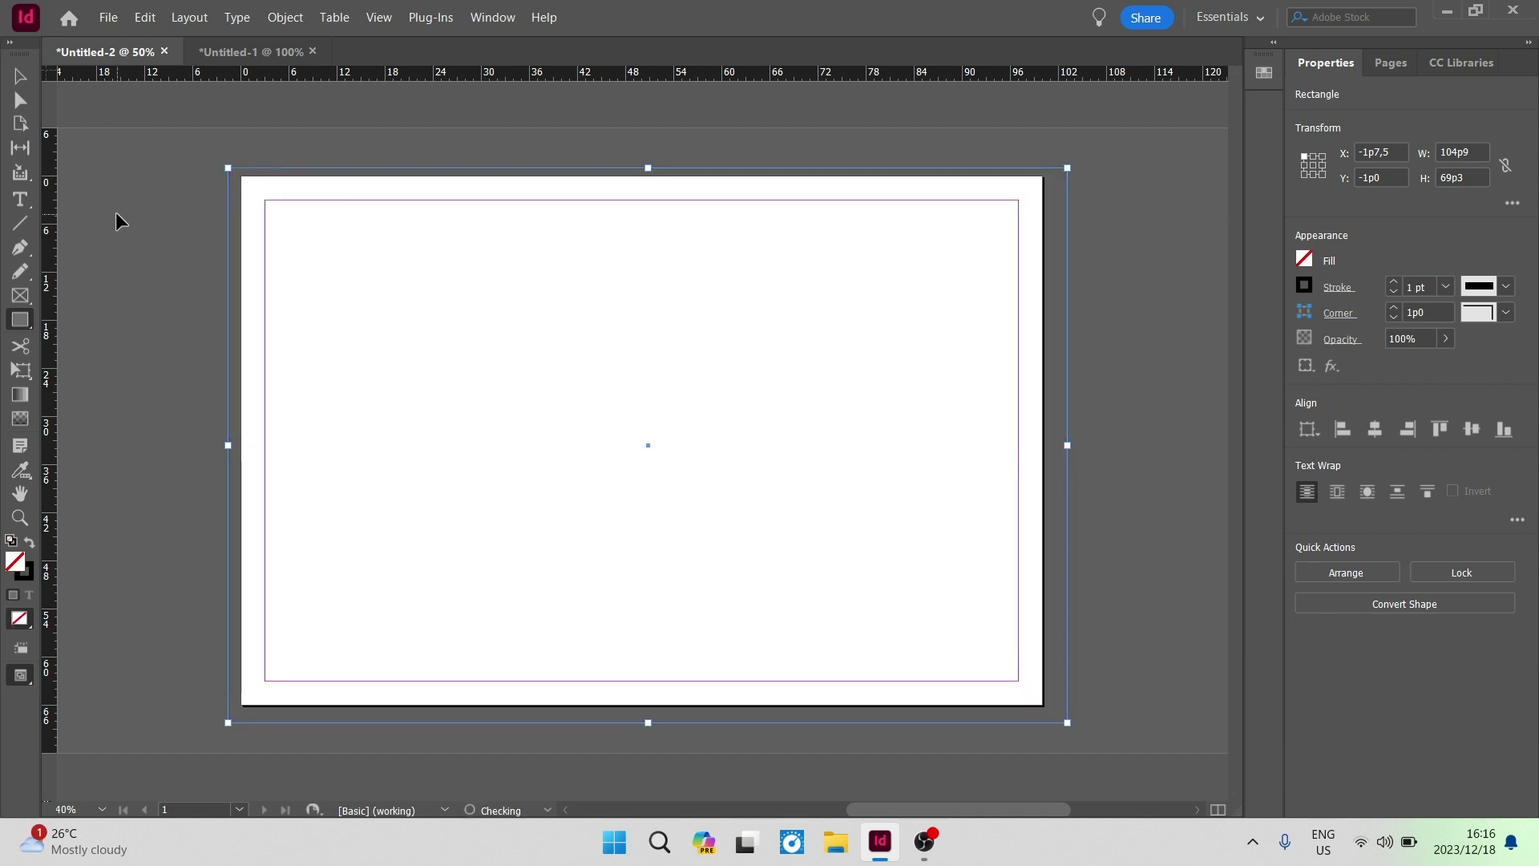
pyautogui.hotkey('ctrl', 'z')
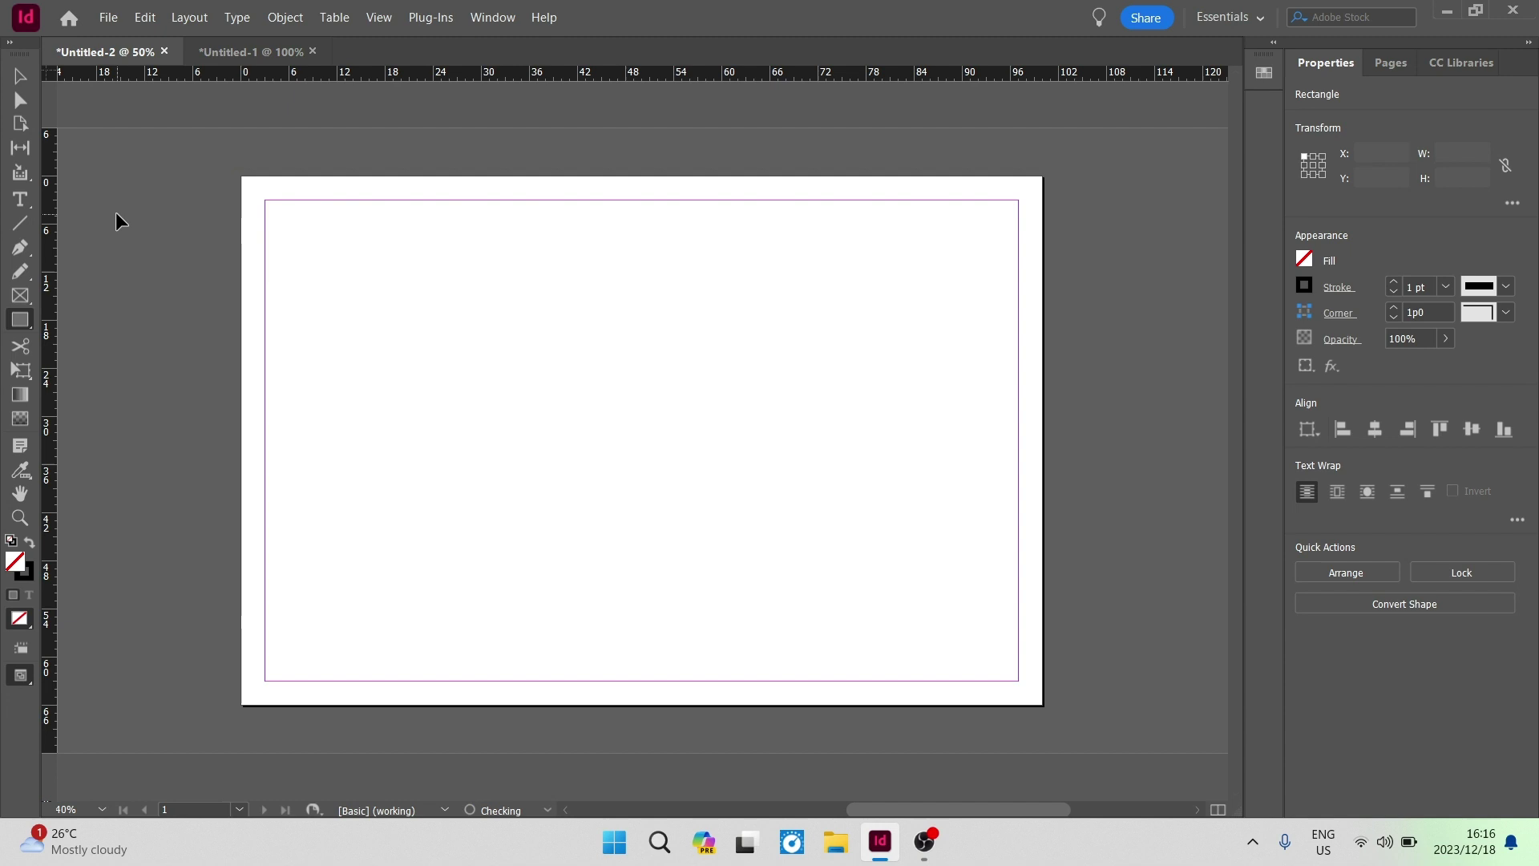
# Try Letter page size in Document Setup, then undo back to 100p0 by 66p0 and pick the Selection tool
pyautogui.click(105, 18)
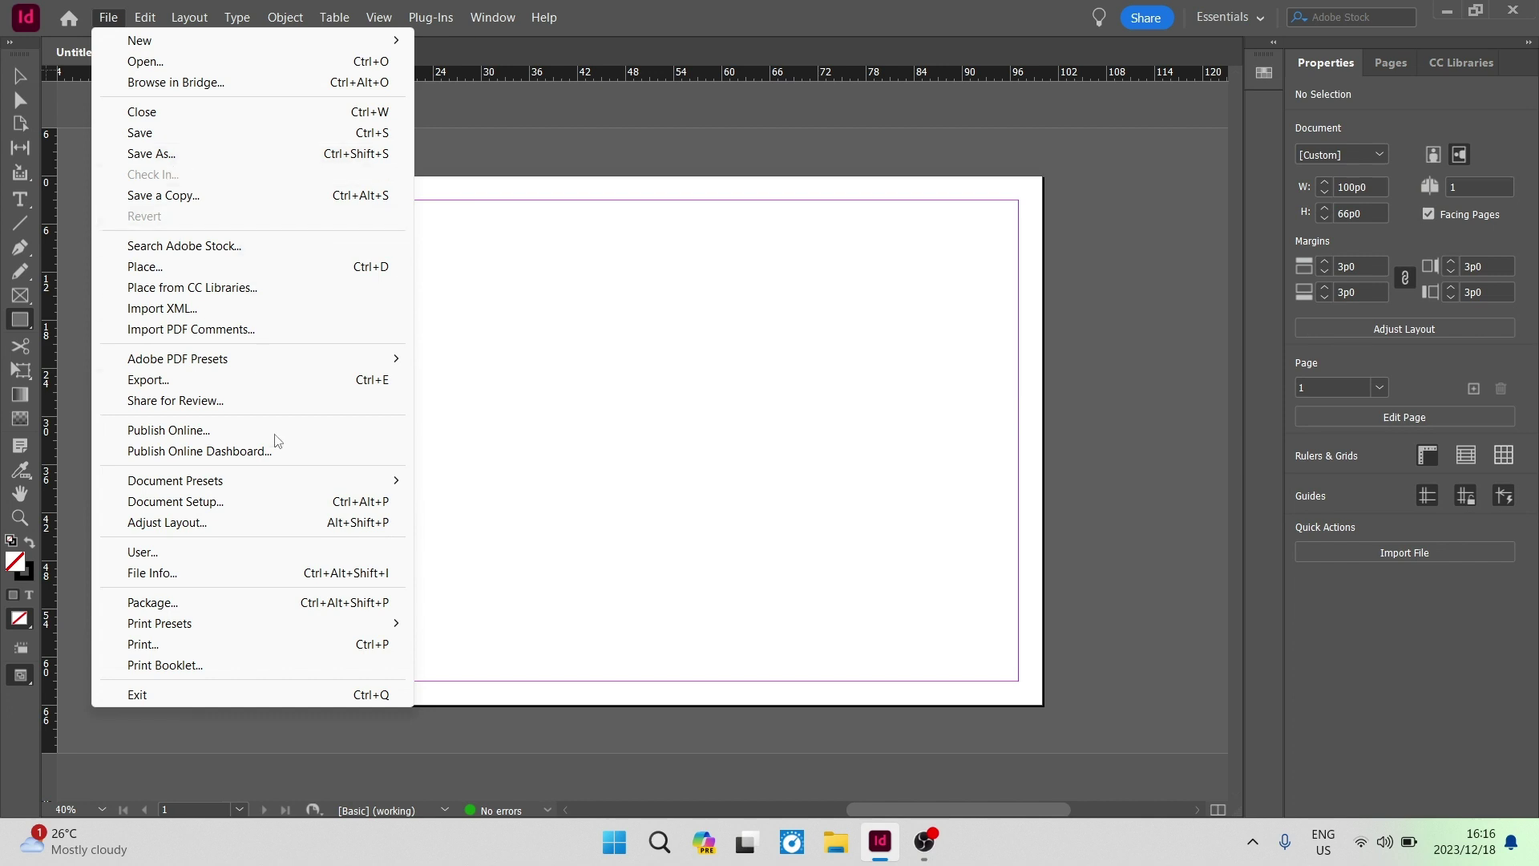
pyautogui.click(269, 503)
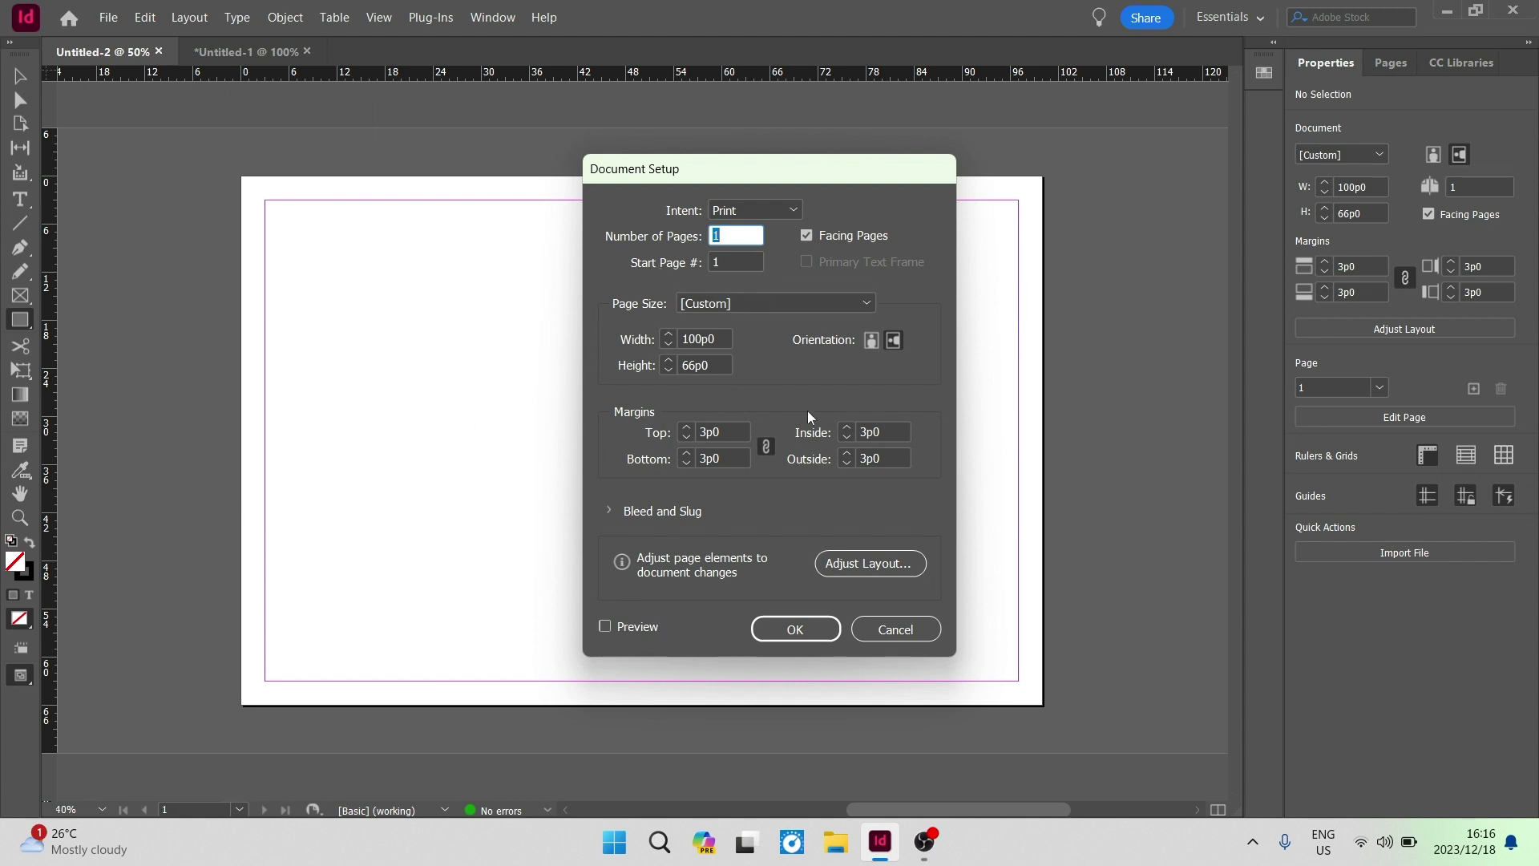
pyautogui.click(753, 211)
pyautogui.click(767, 230)
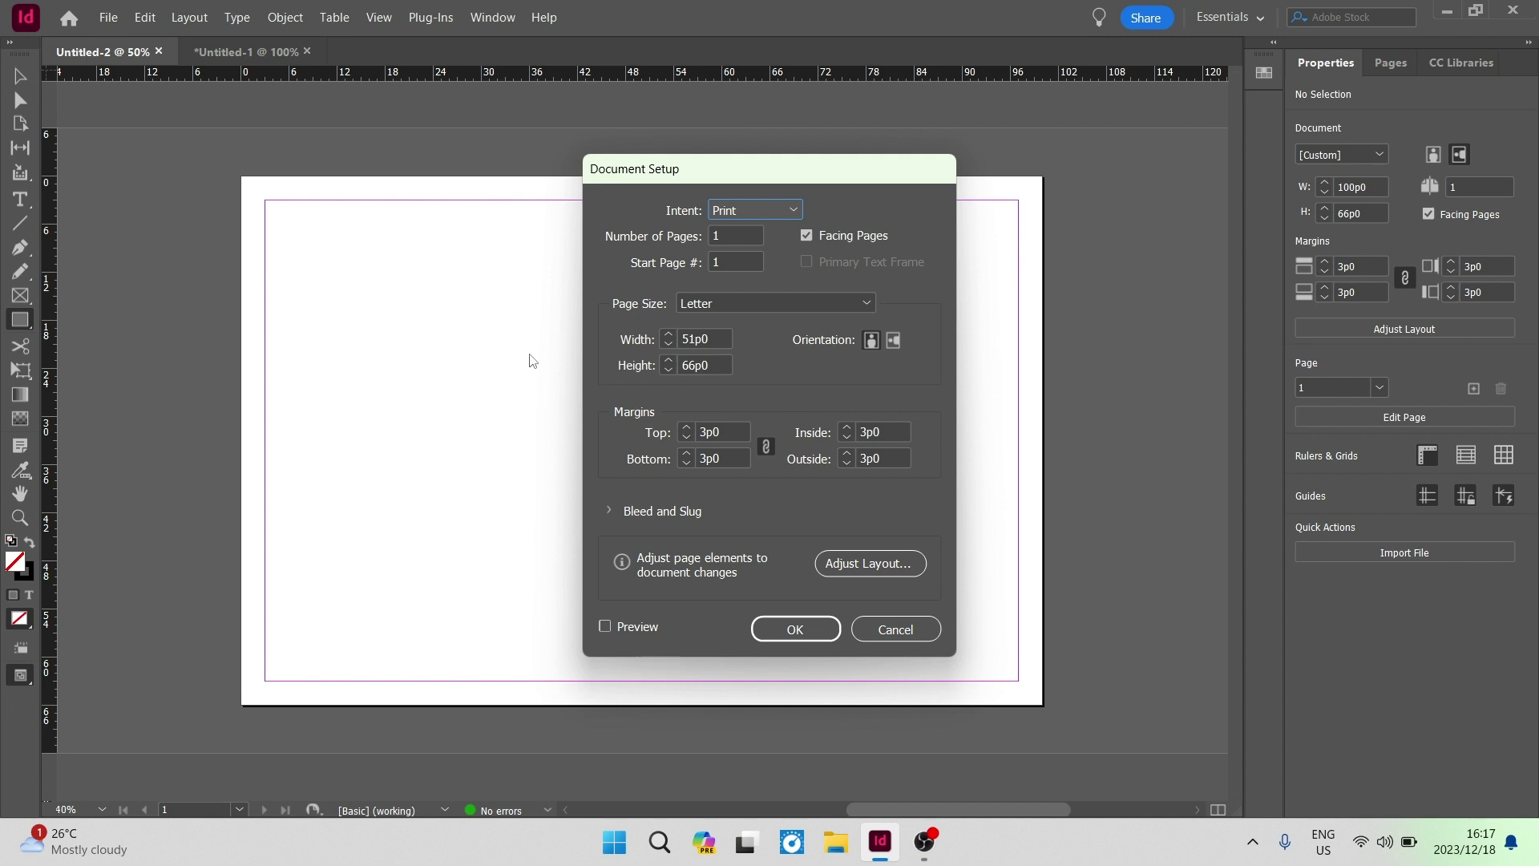
pyautogui.click(607, 511)
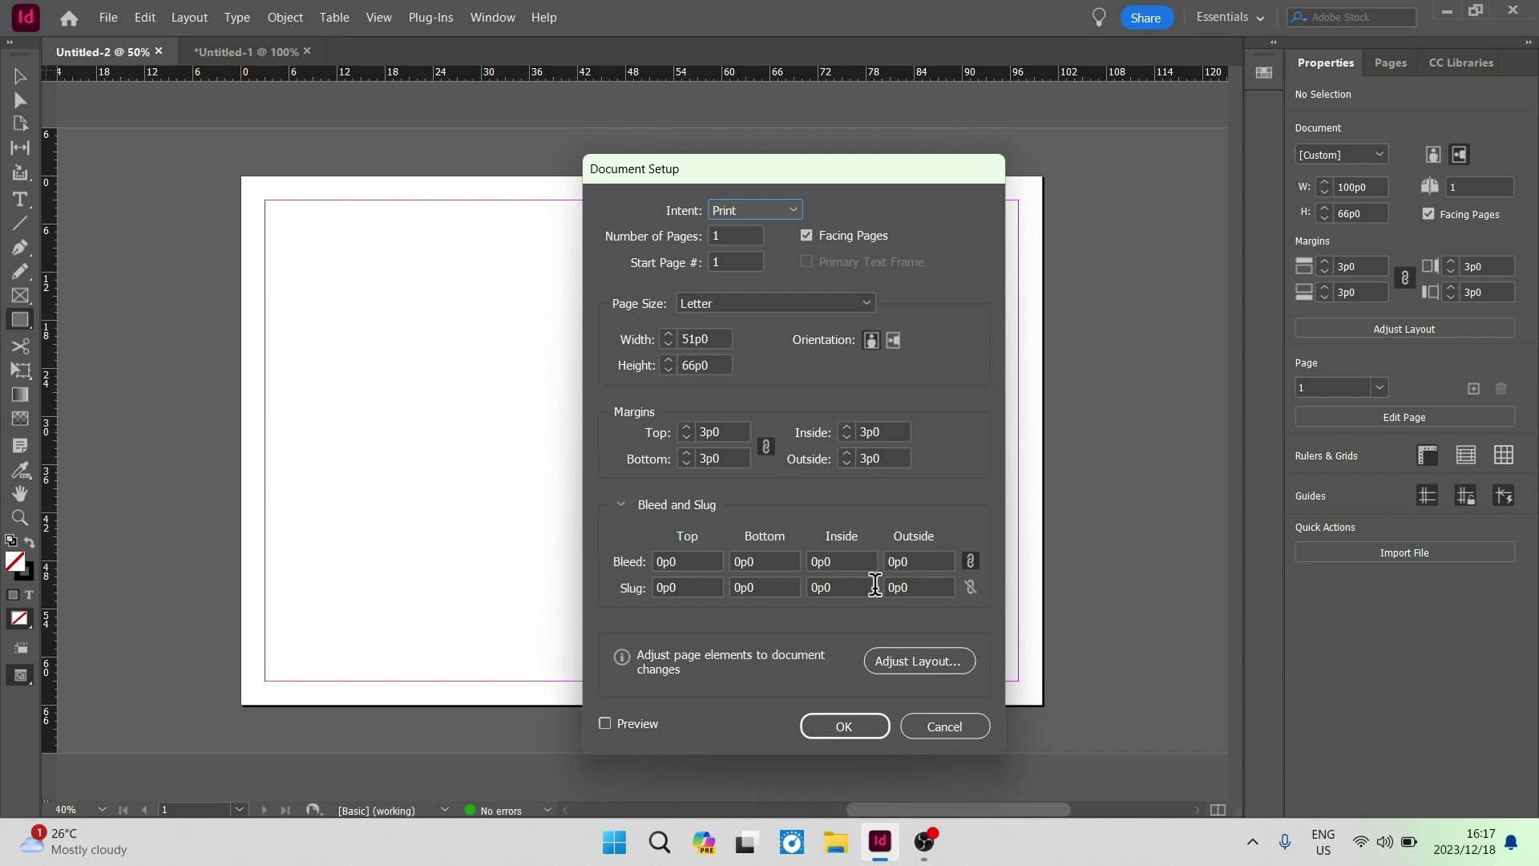
pyautogui.click(868, 732)
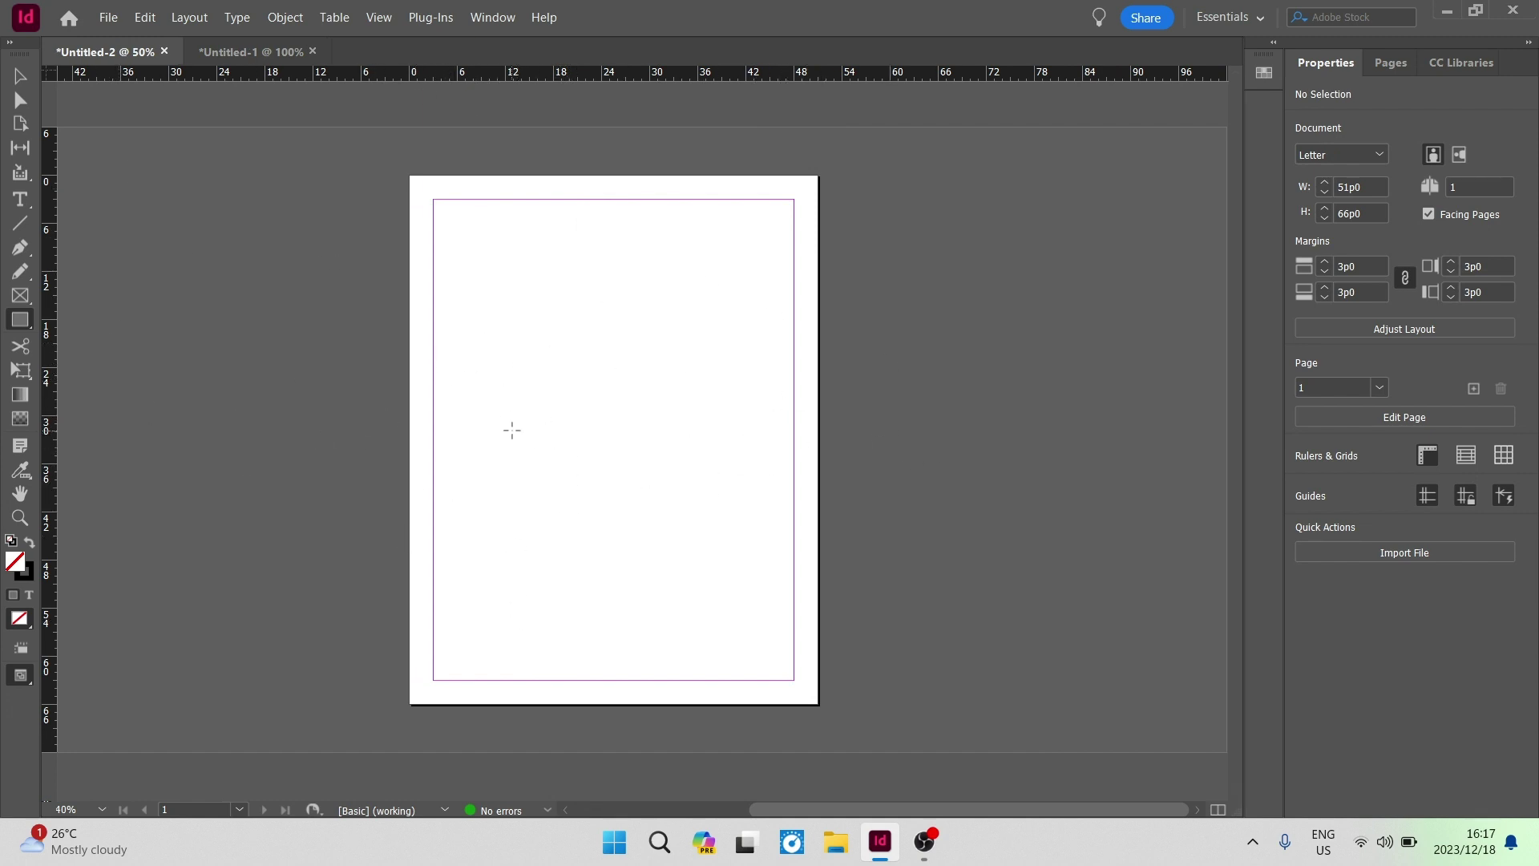
pyautogui.hotkey('ctrl', 'z')
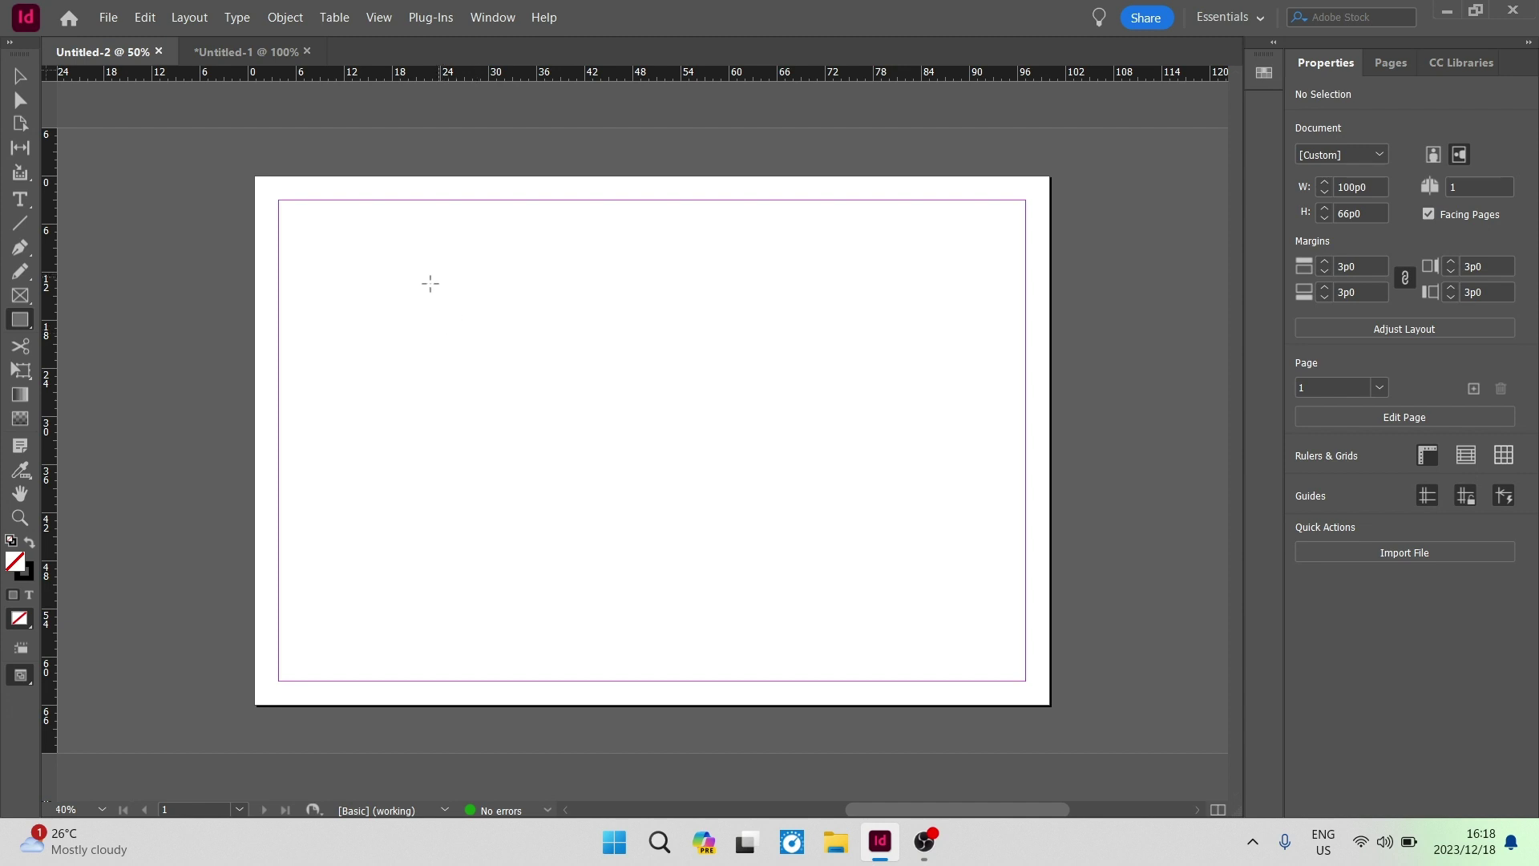
pyautogui.click(22, 79)
# Open the Swatches panel from Window > Color
pyautogui.click(479, 19)
pyautogui.click(489, 18)
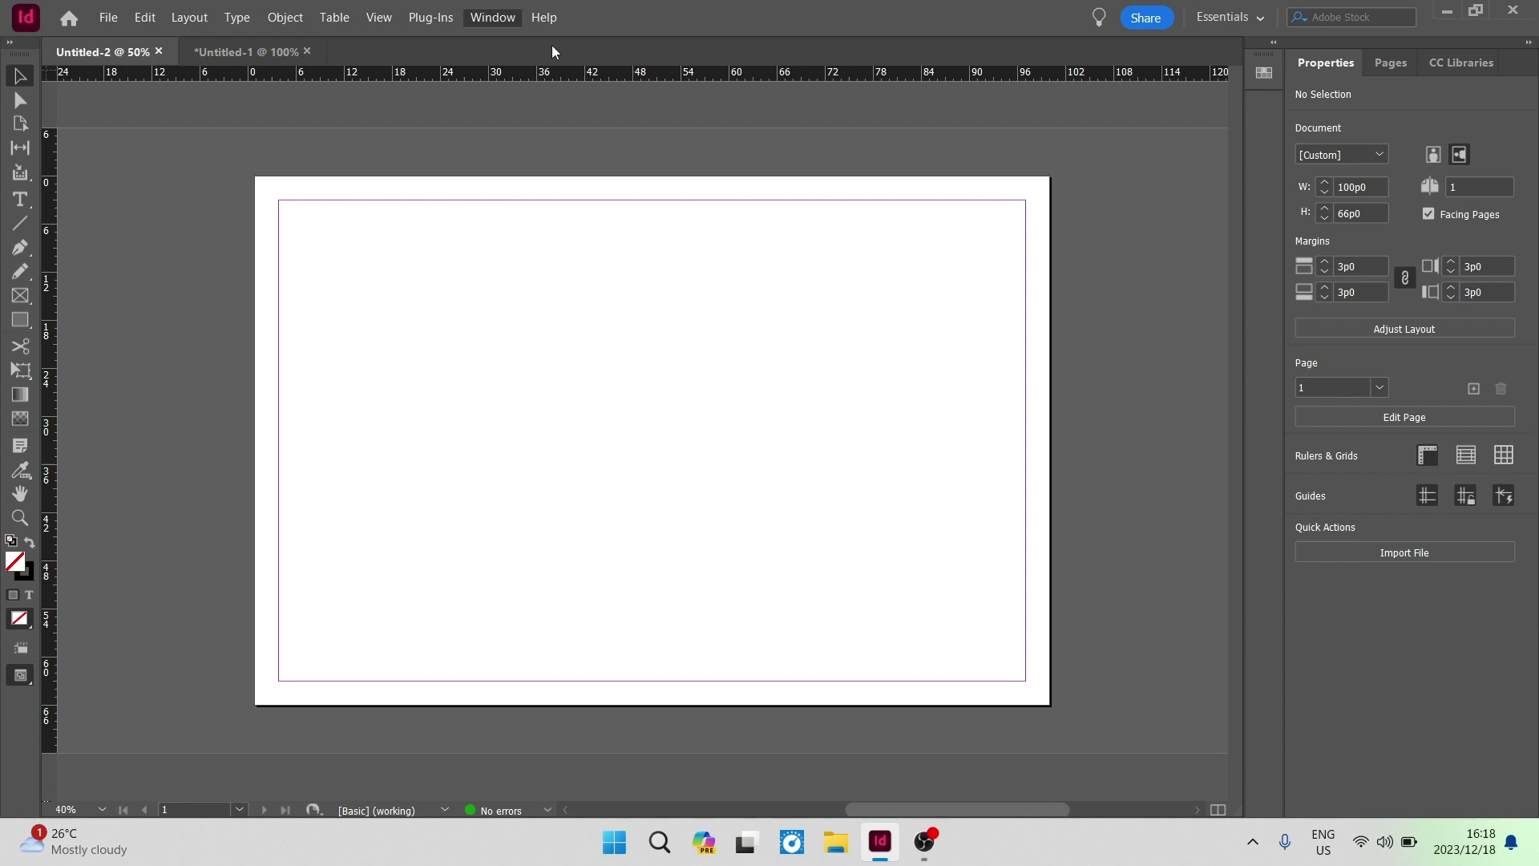
pyautogui.click(543, 18)
pyautogui.moveTo(492, 18)
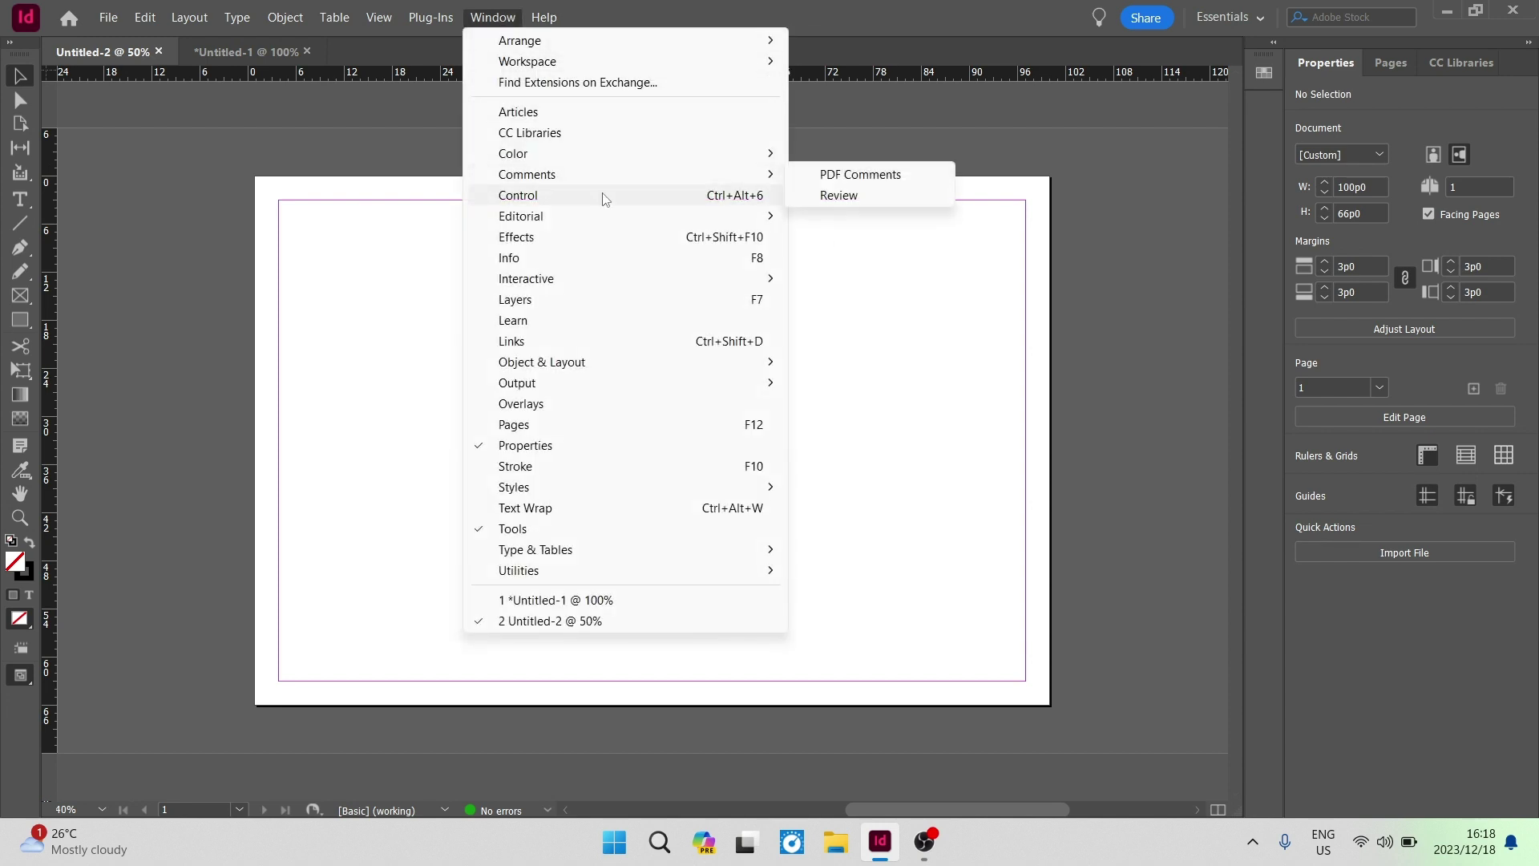
pyautogui.moveTo(629, 161)
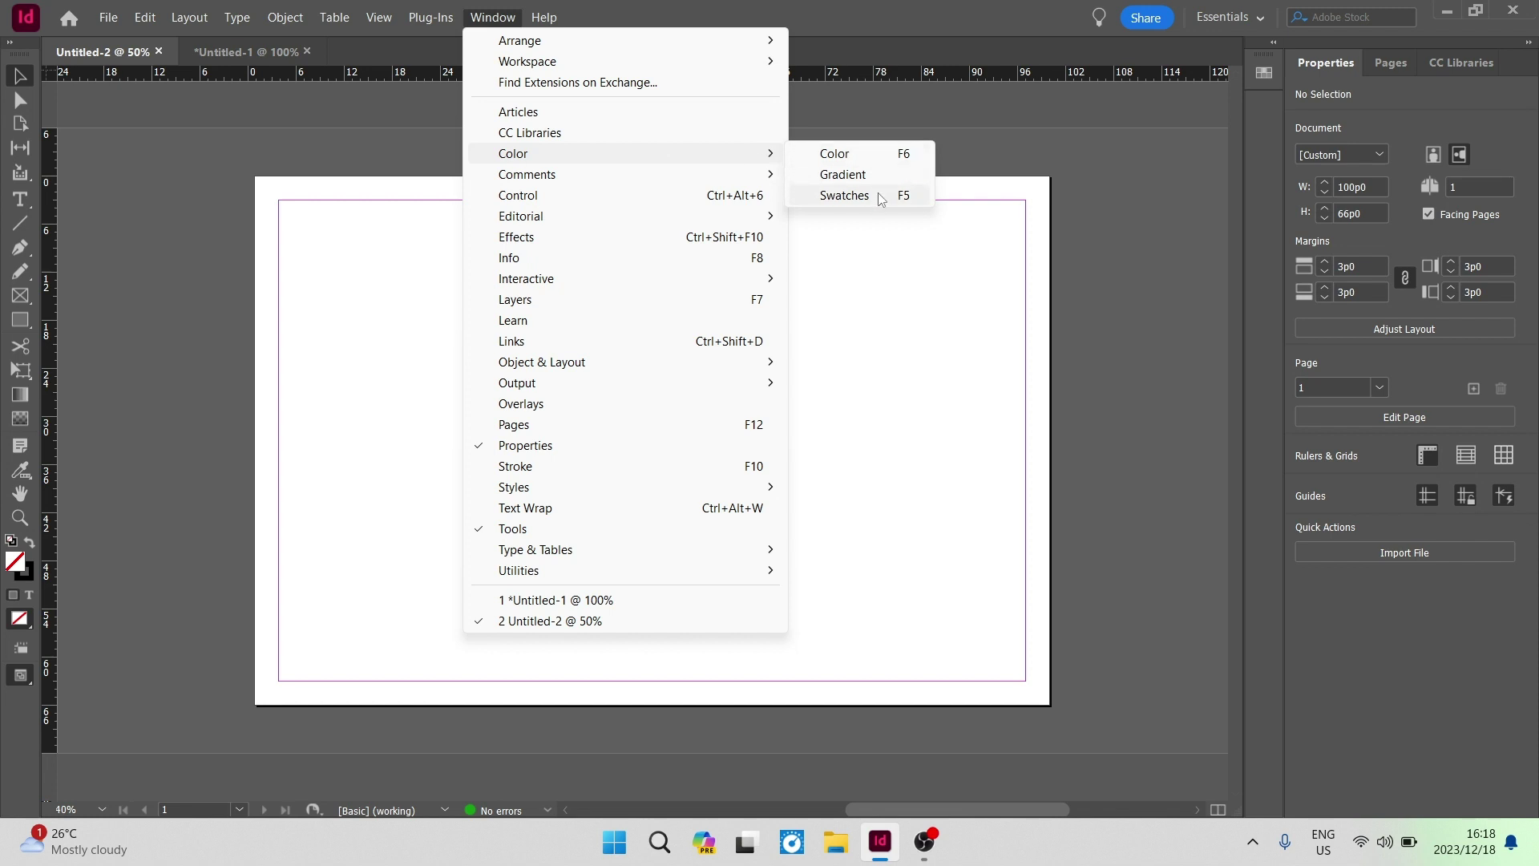
pyautogui.click(844, 196)
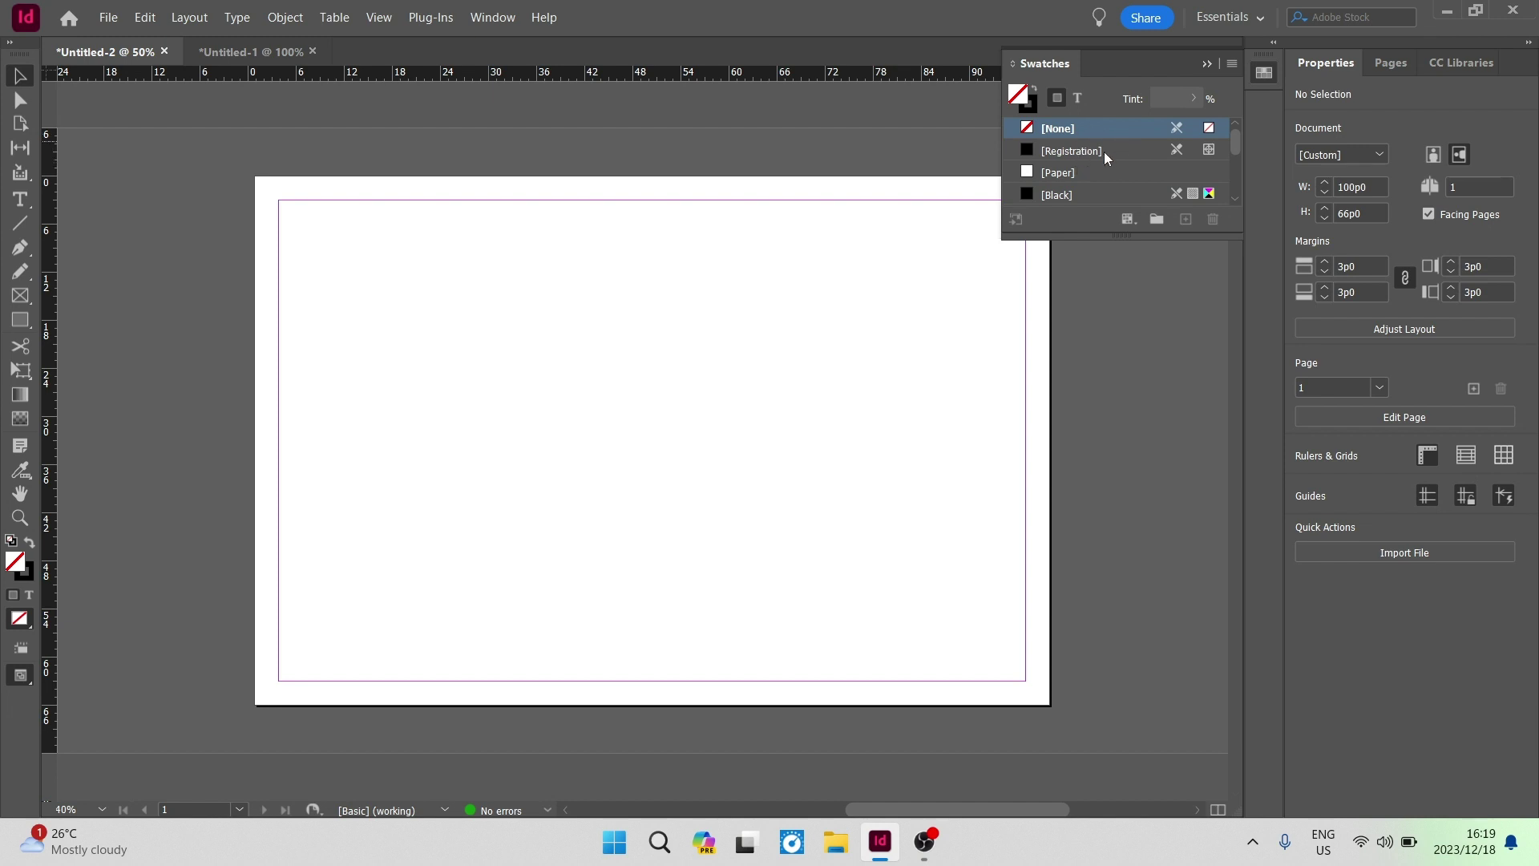
# Set the fill colour to the magenta swatch C=0 M=100 Y=0 K=0
pyautogui.scroll(-5, 1114, 128)
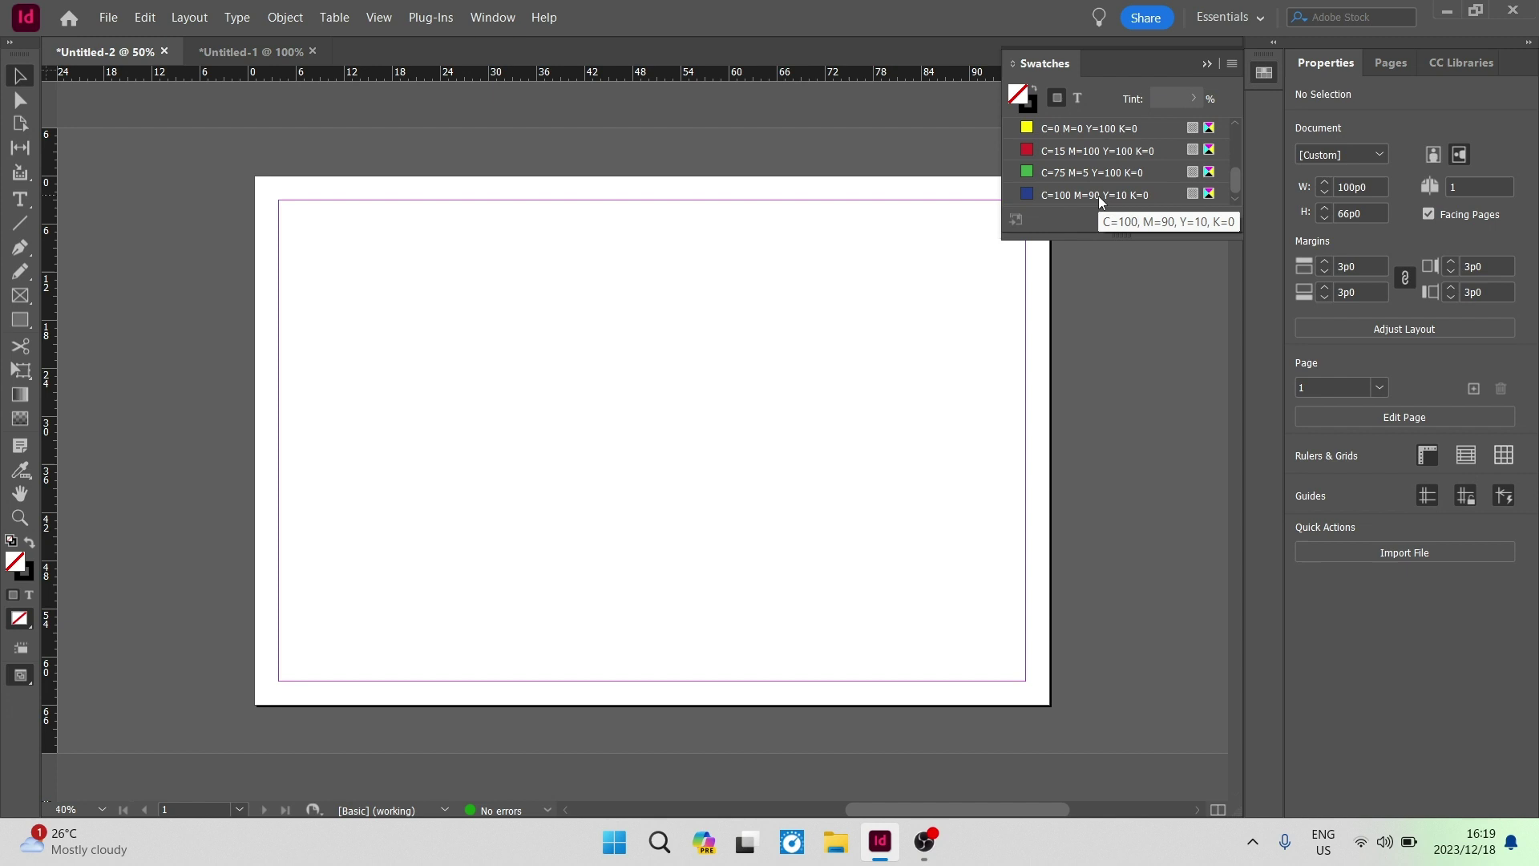
pyautogui.scroll(2, 1098, 161)
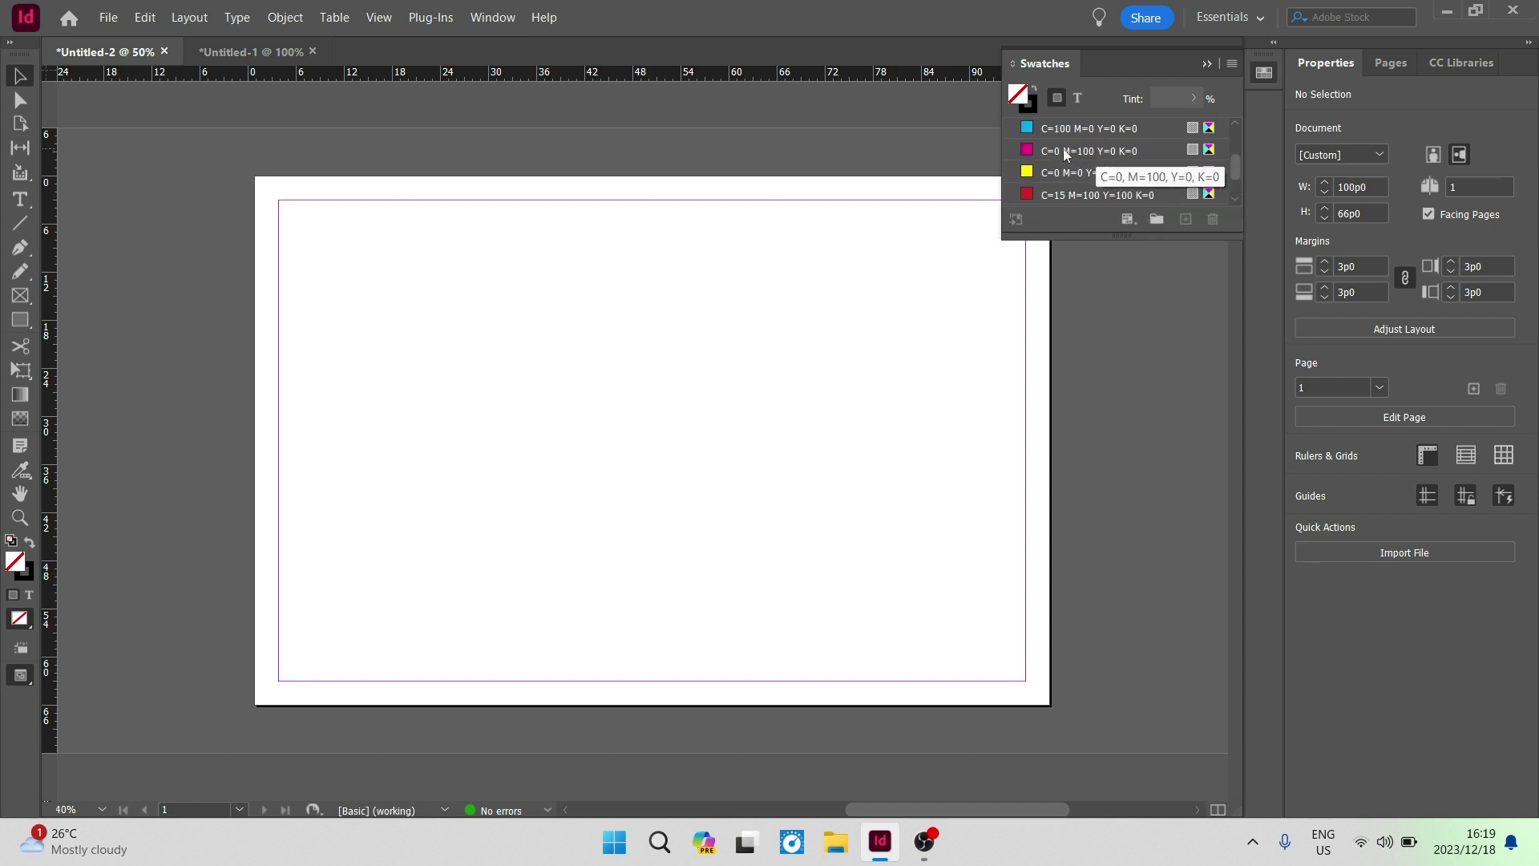
pyautogui.click(1063, 149)
pyautogui.scroll(-2, 1065, 148)
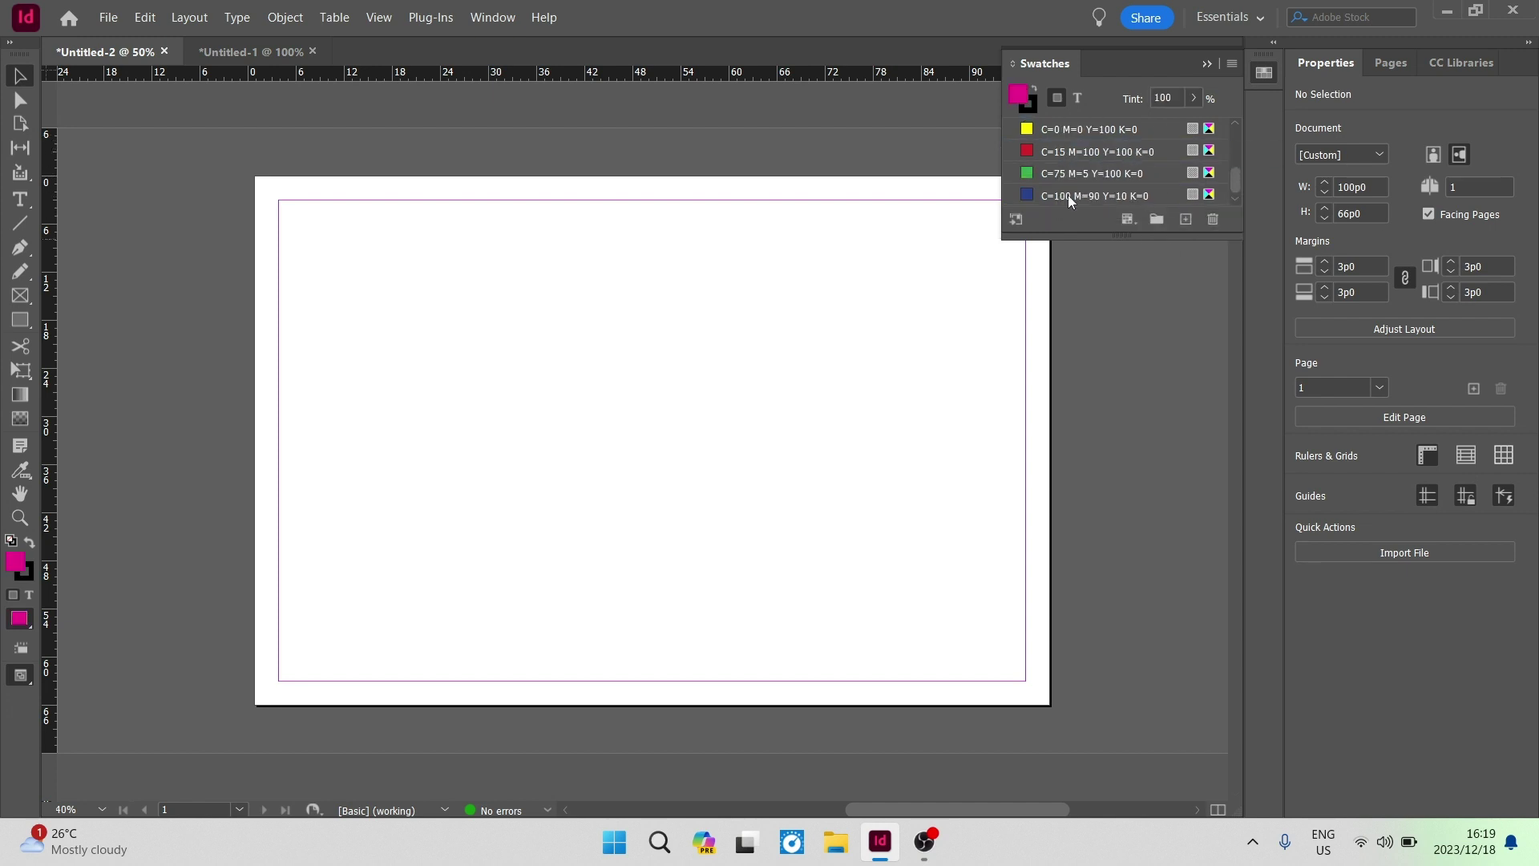
pyautogui.scroll(4, 1092, 171)
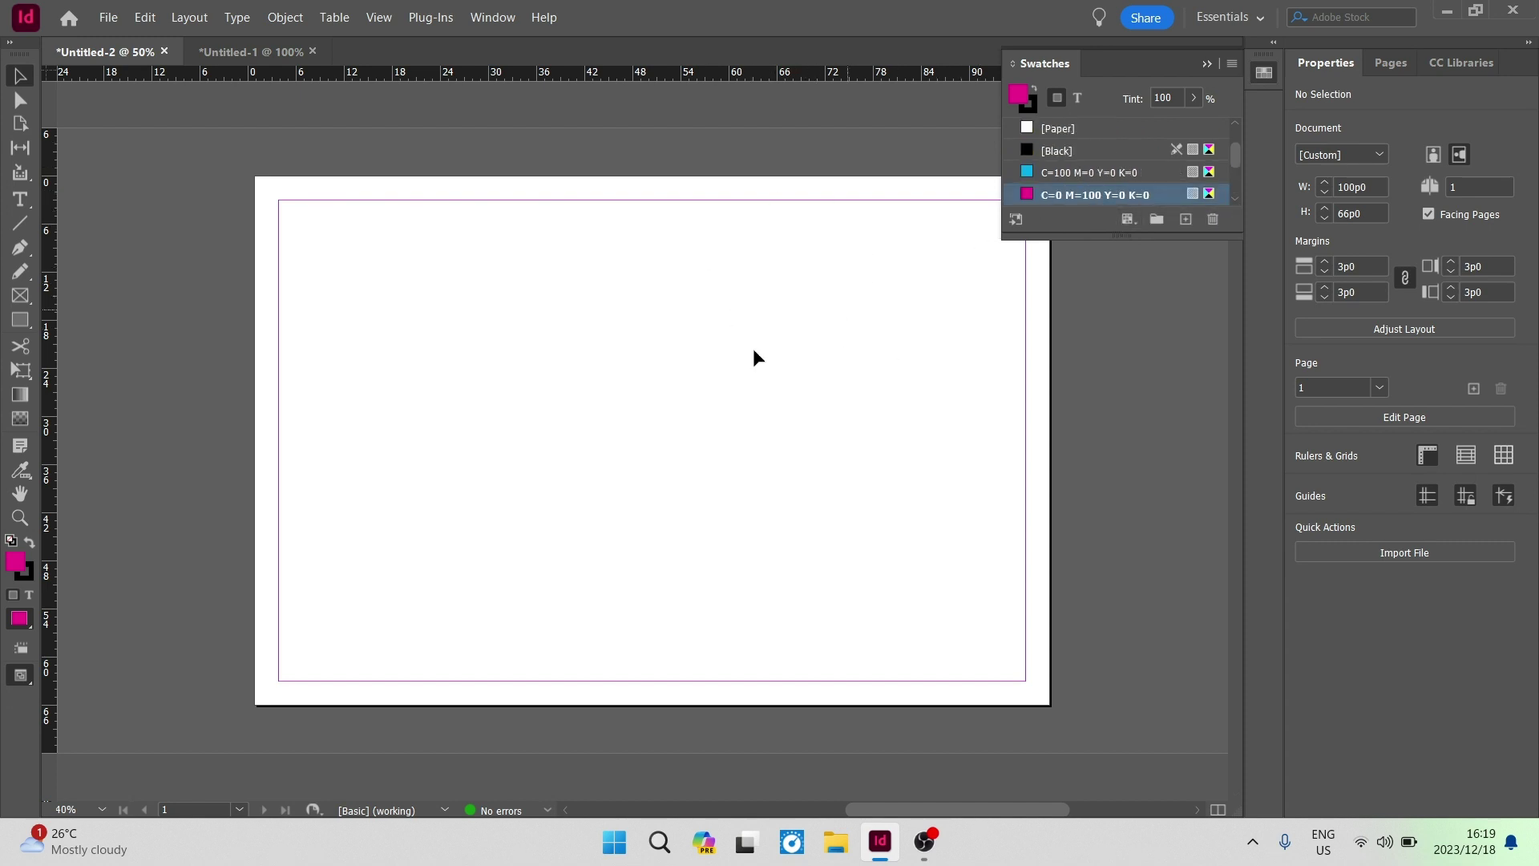
# Review the magenta swatch, keeping Process type and CMYK mode, then collapse the Swatches panel
pyautogui.doubleClick(1113, 194)
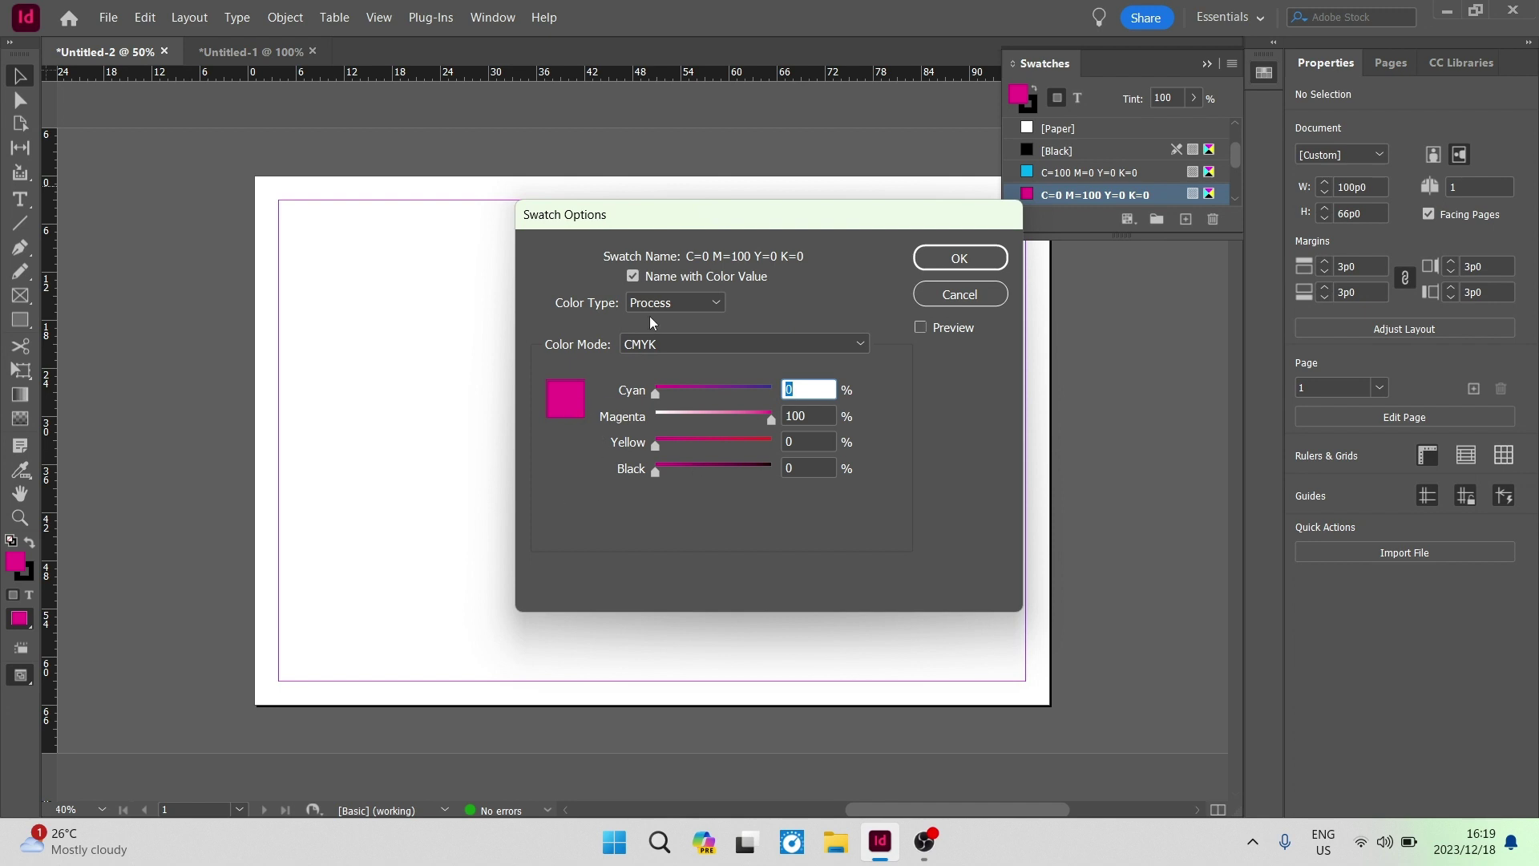
pyautogui.click(706, 305)
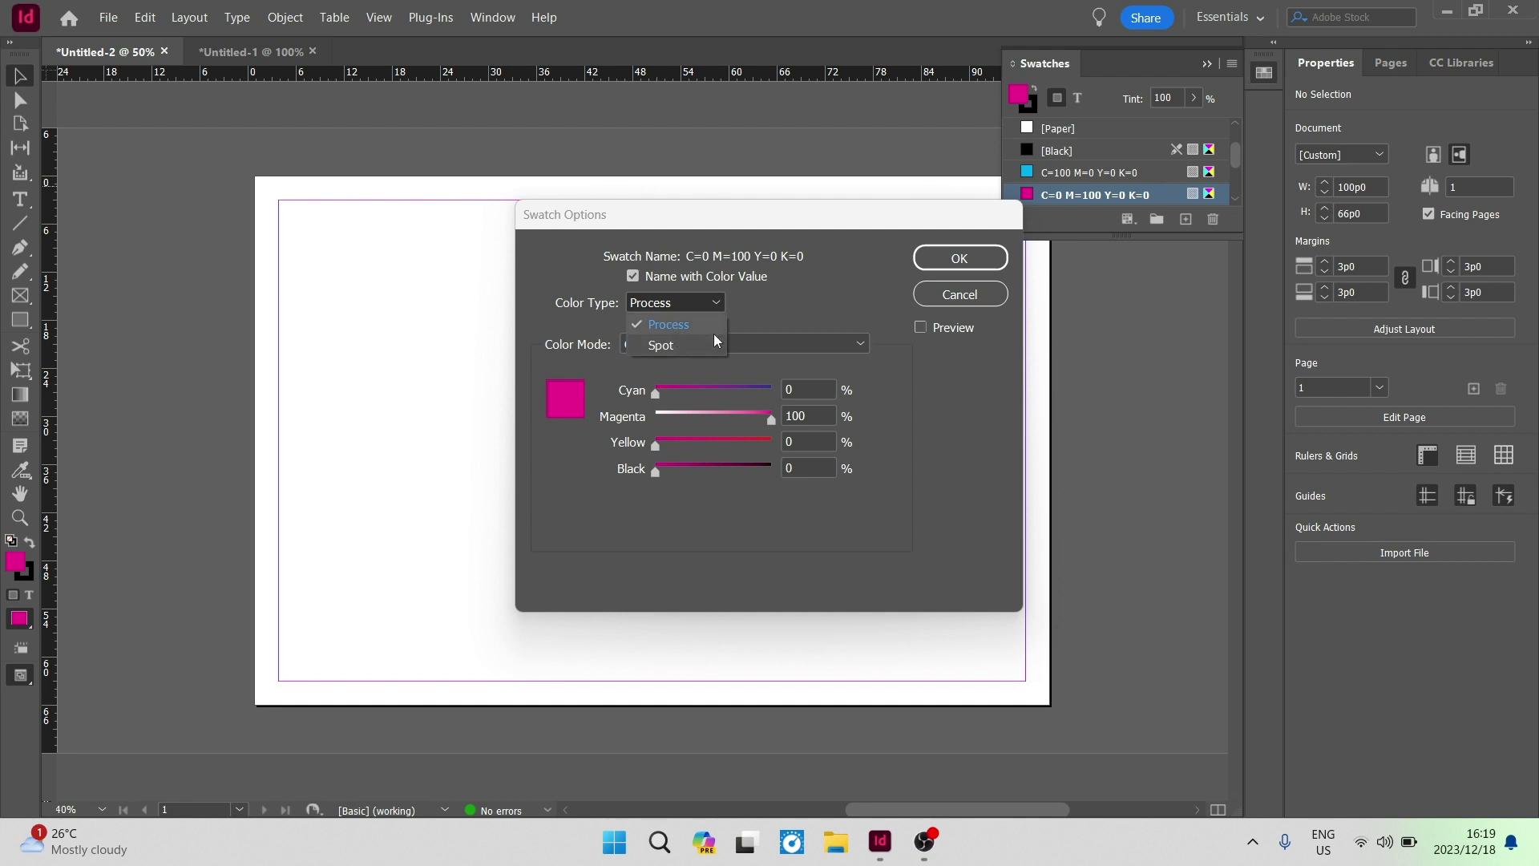
pyautogui.click(829, 314)
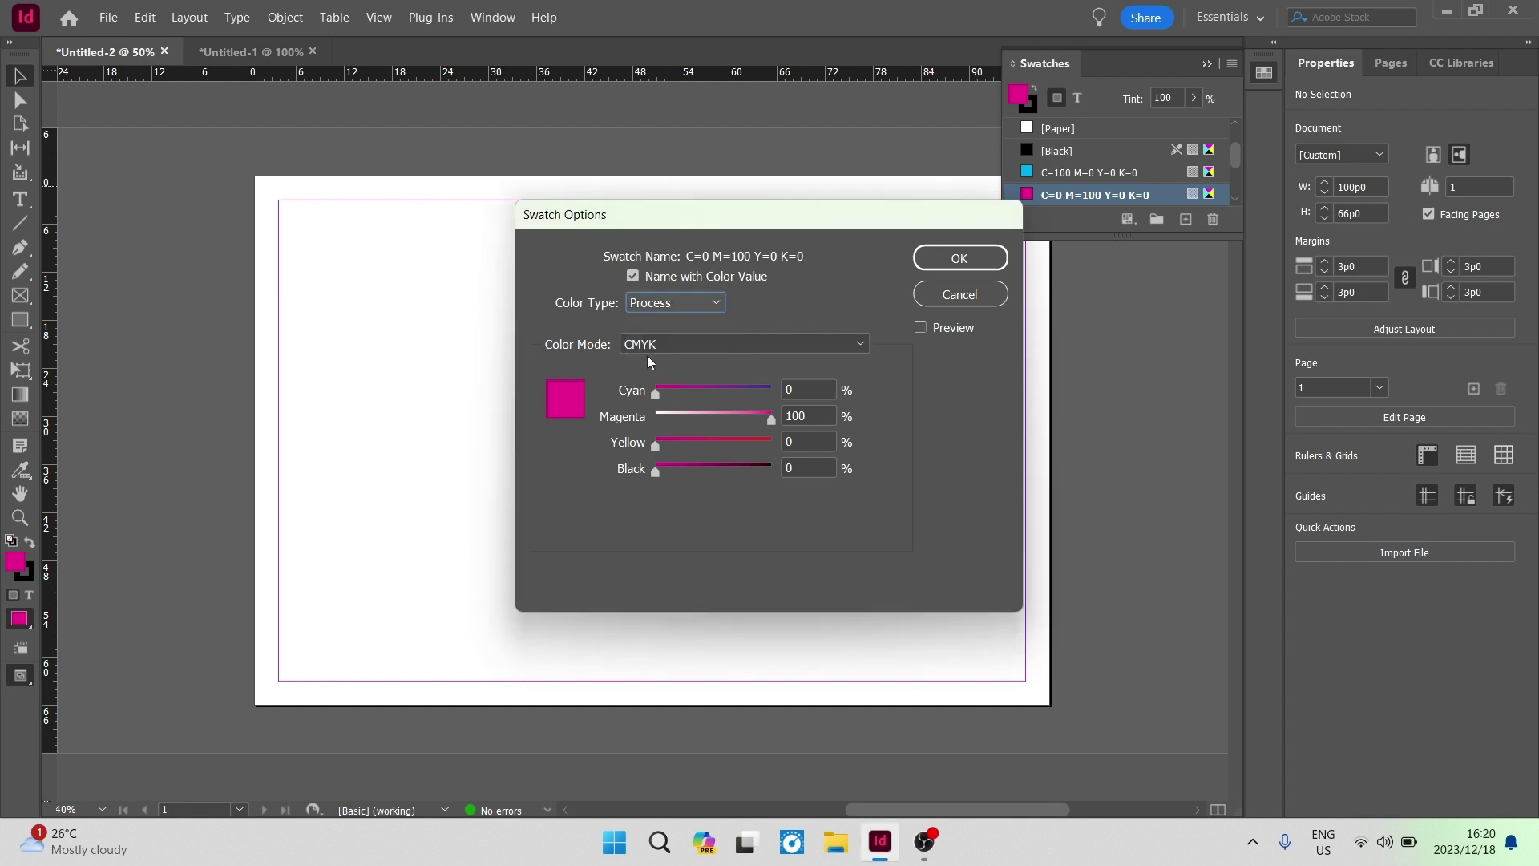
pyautogui.click(748, 349)
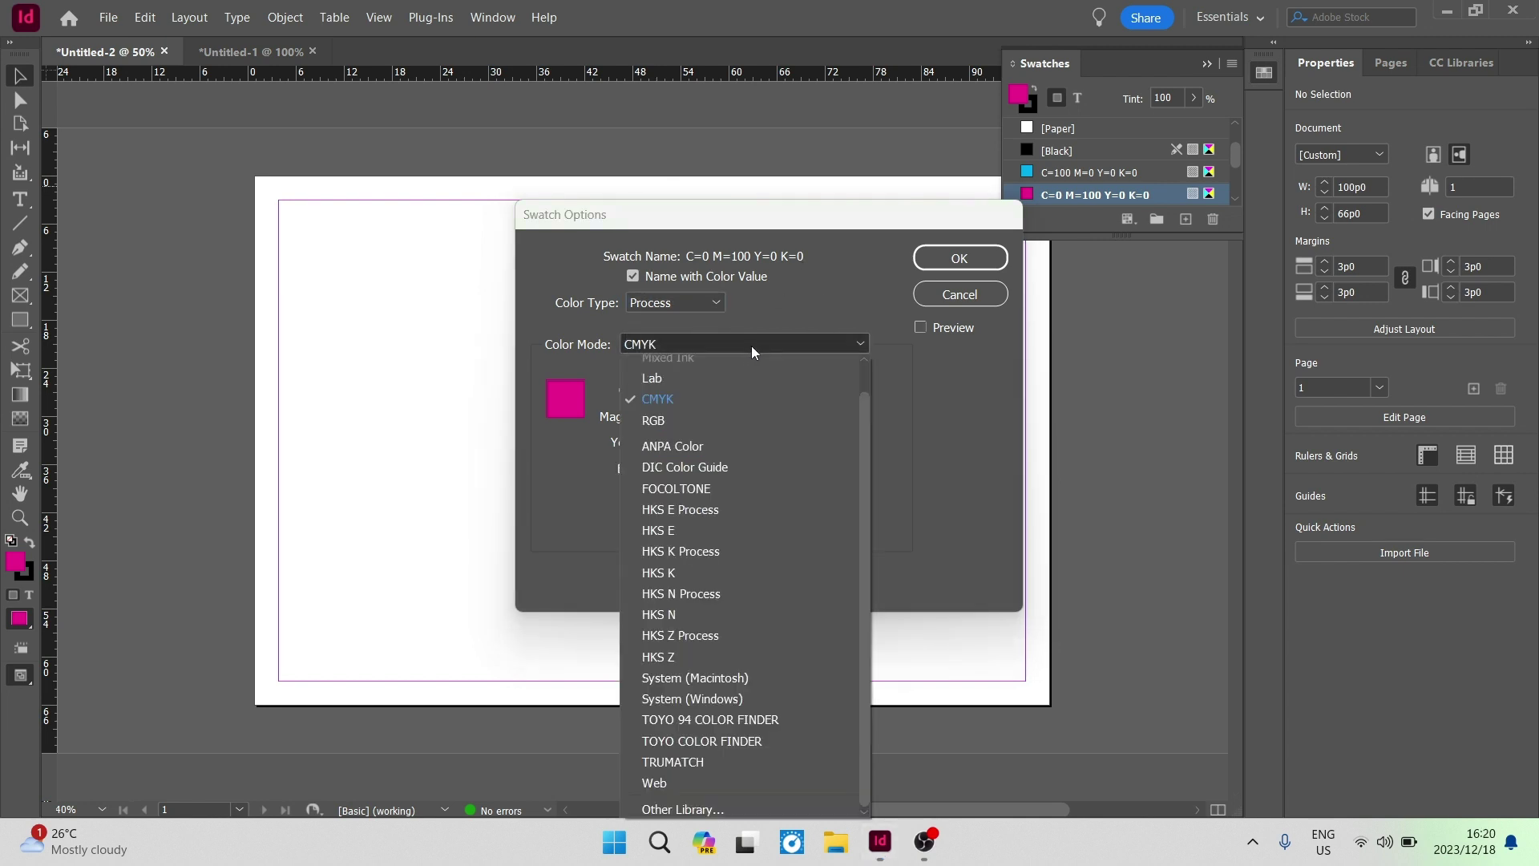
pyautogui.click(752, 345)
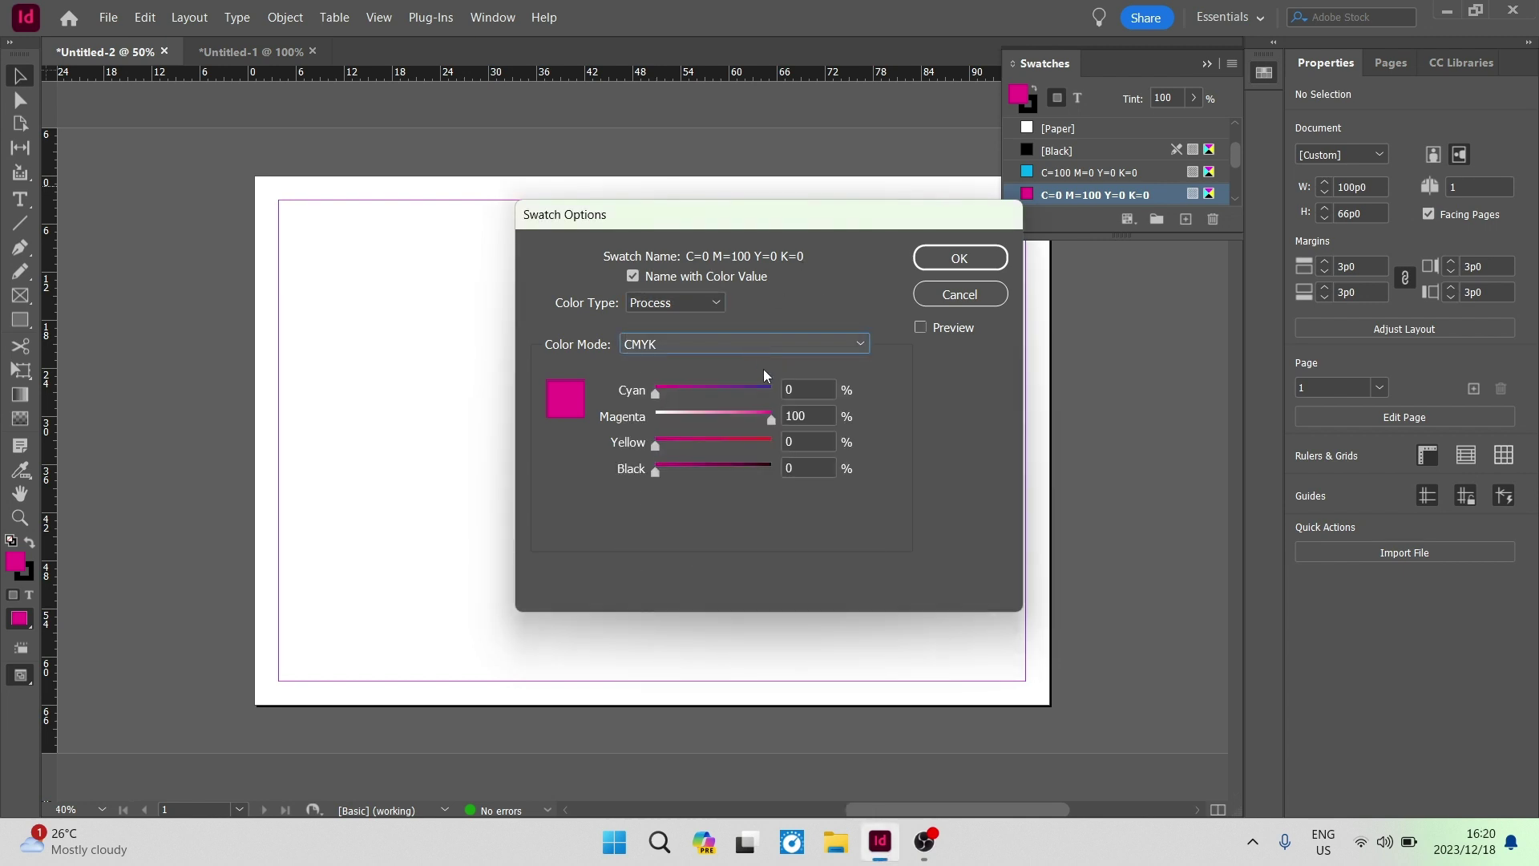
pyautogui.click(919, 328)
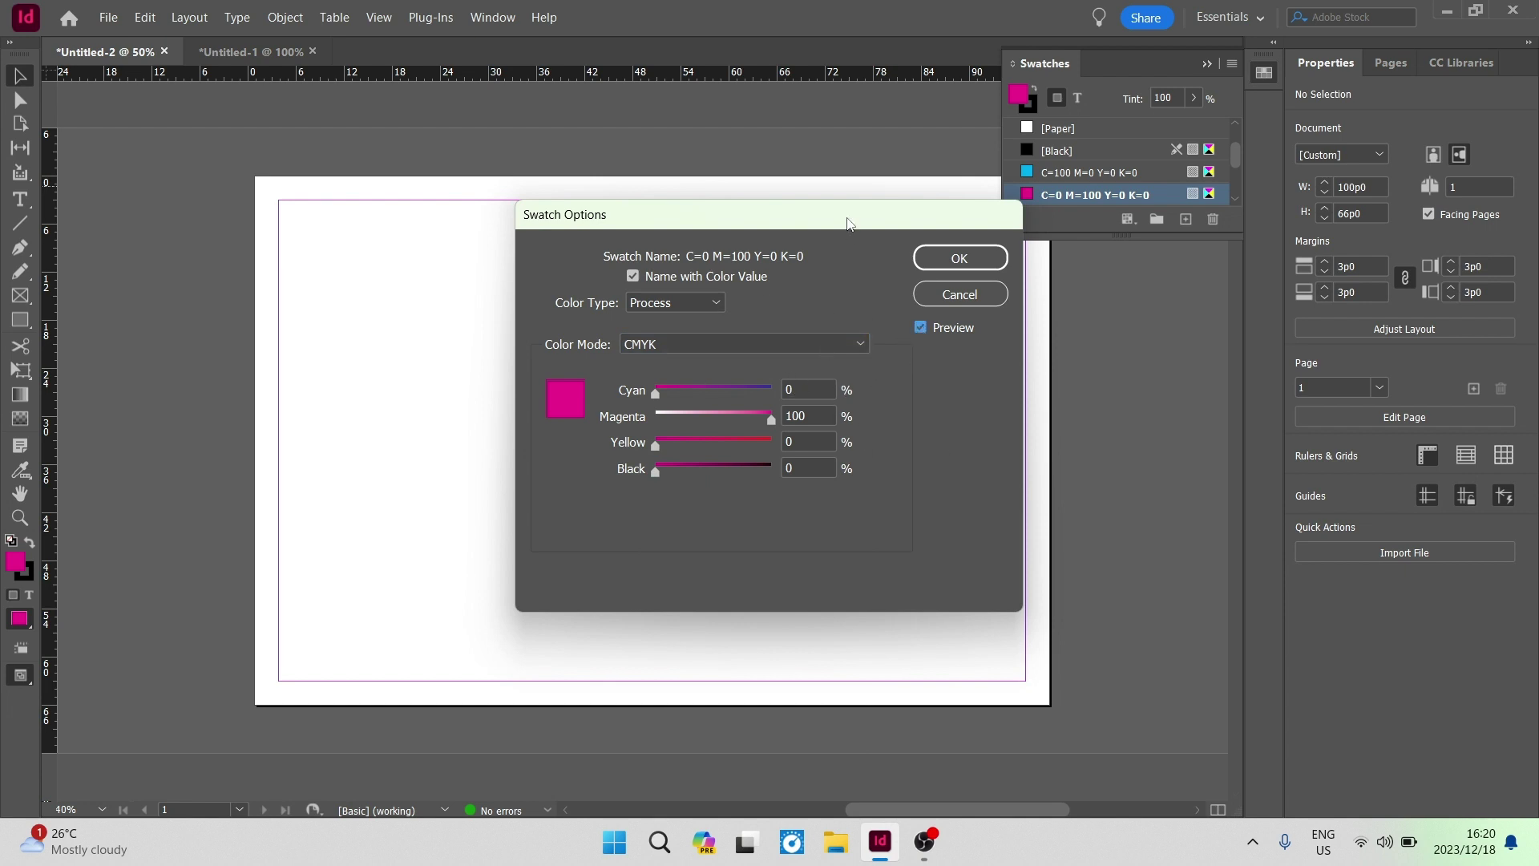
pyautogui.moveTo(850, 223); pyautogui.dragTo(1062, 225)
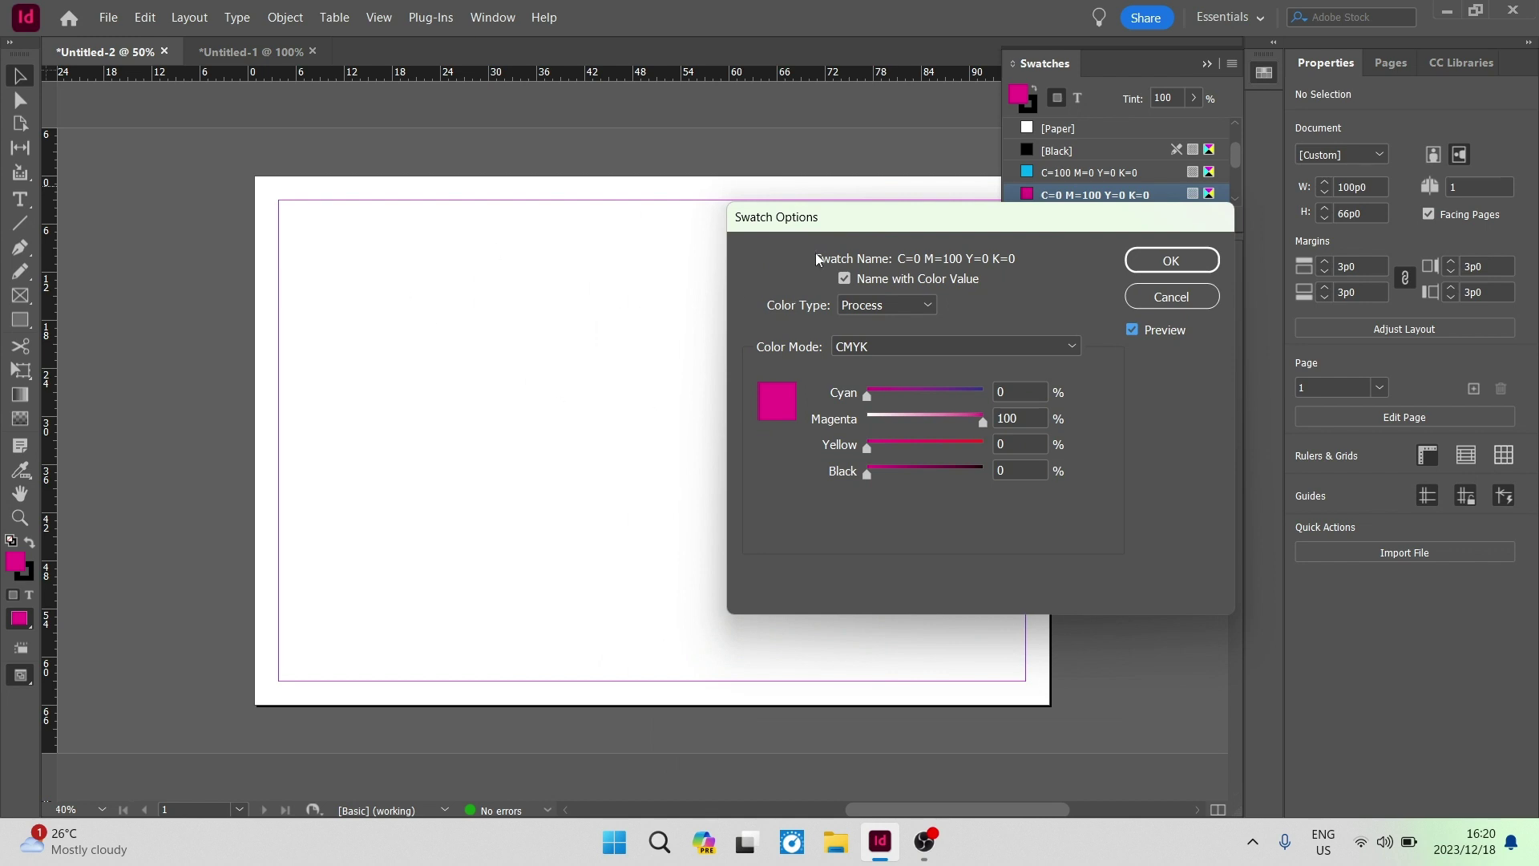
pyautogui.click(1153, 259)
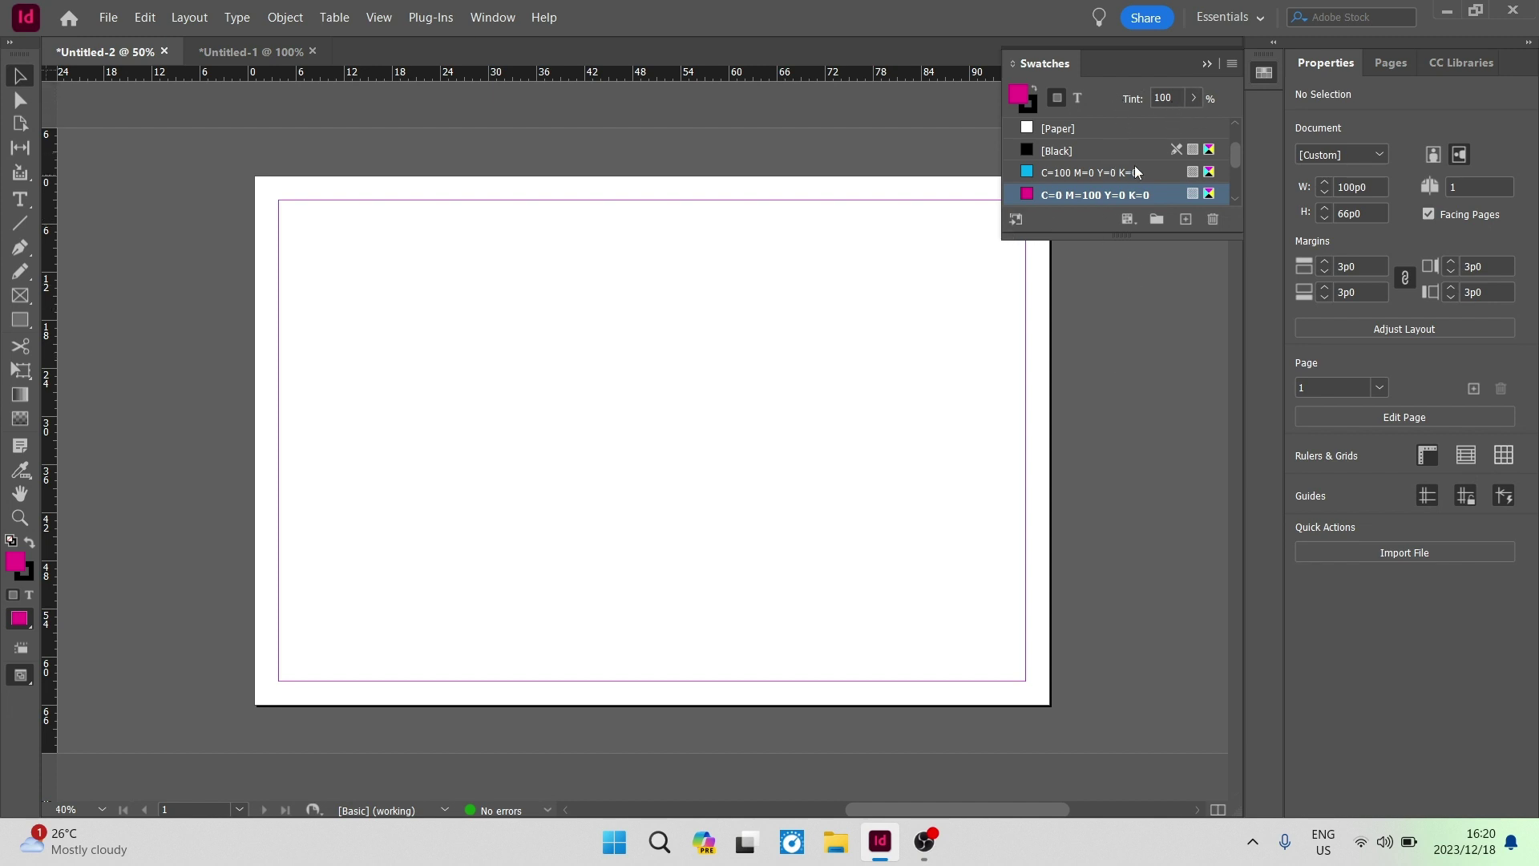
pyautogui.click(1205, 63)
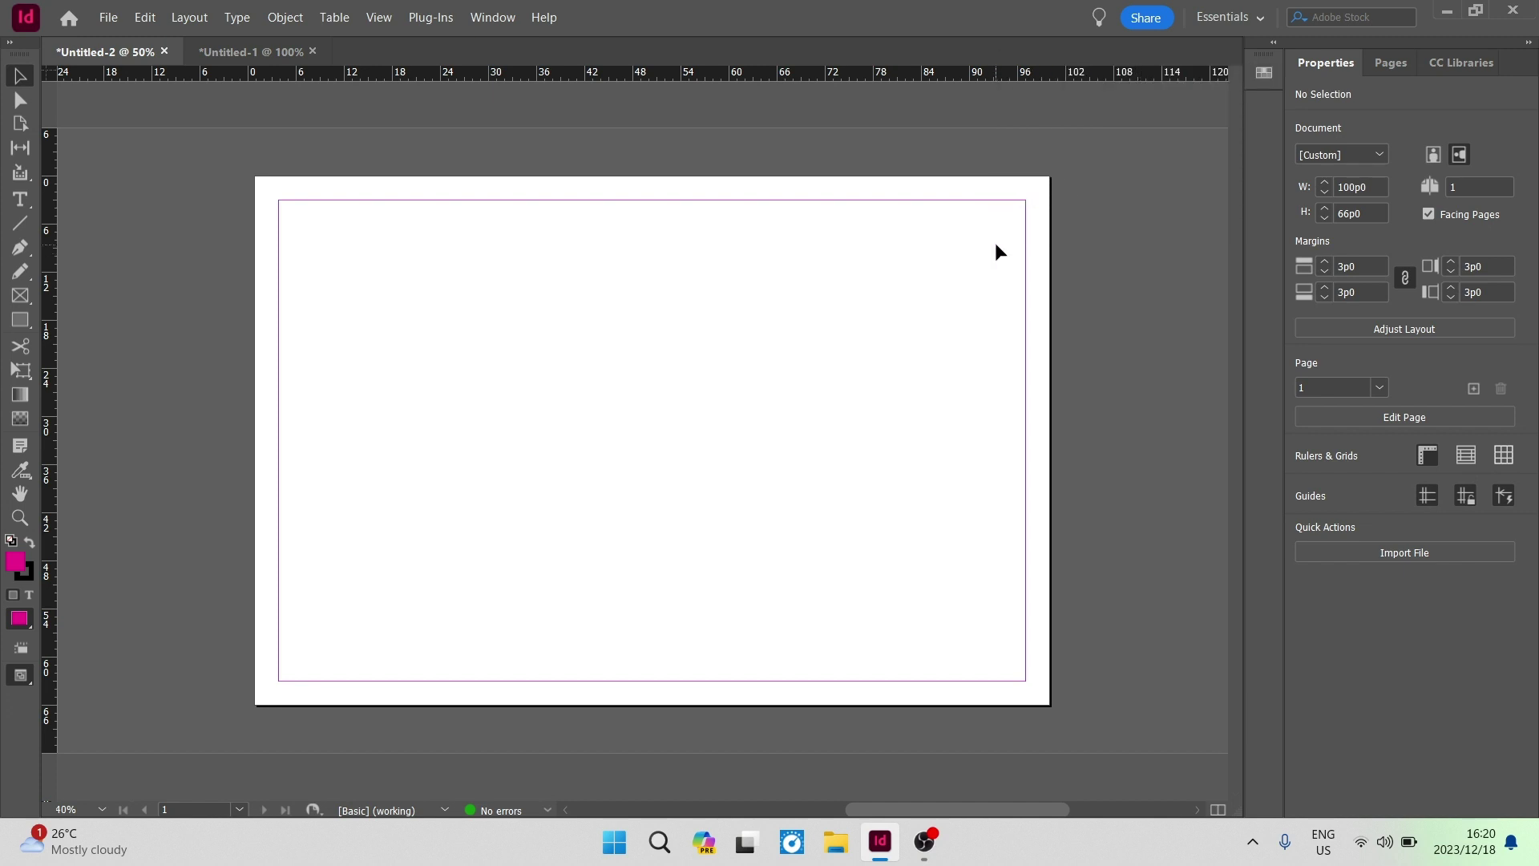